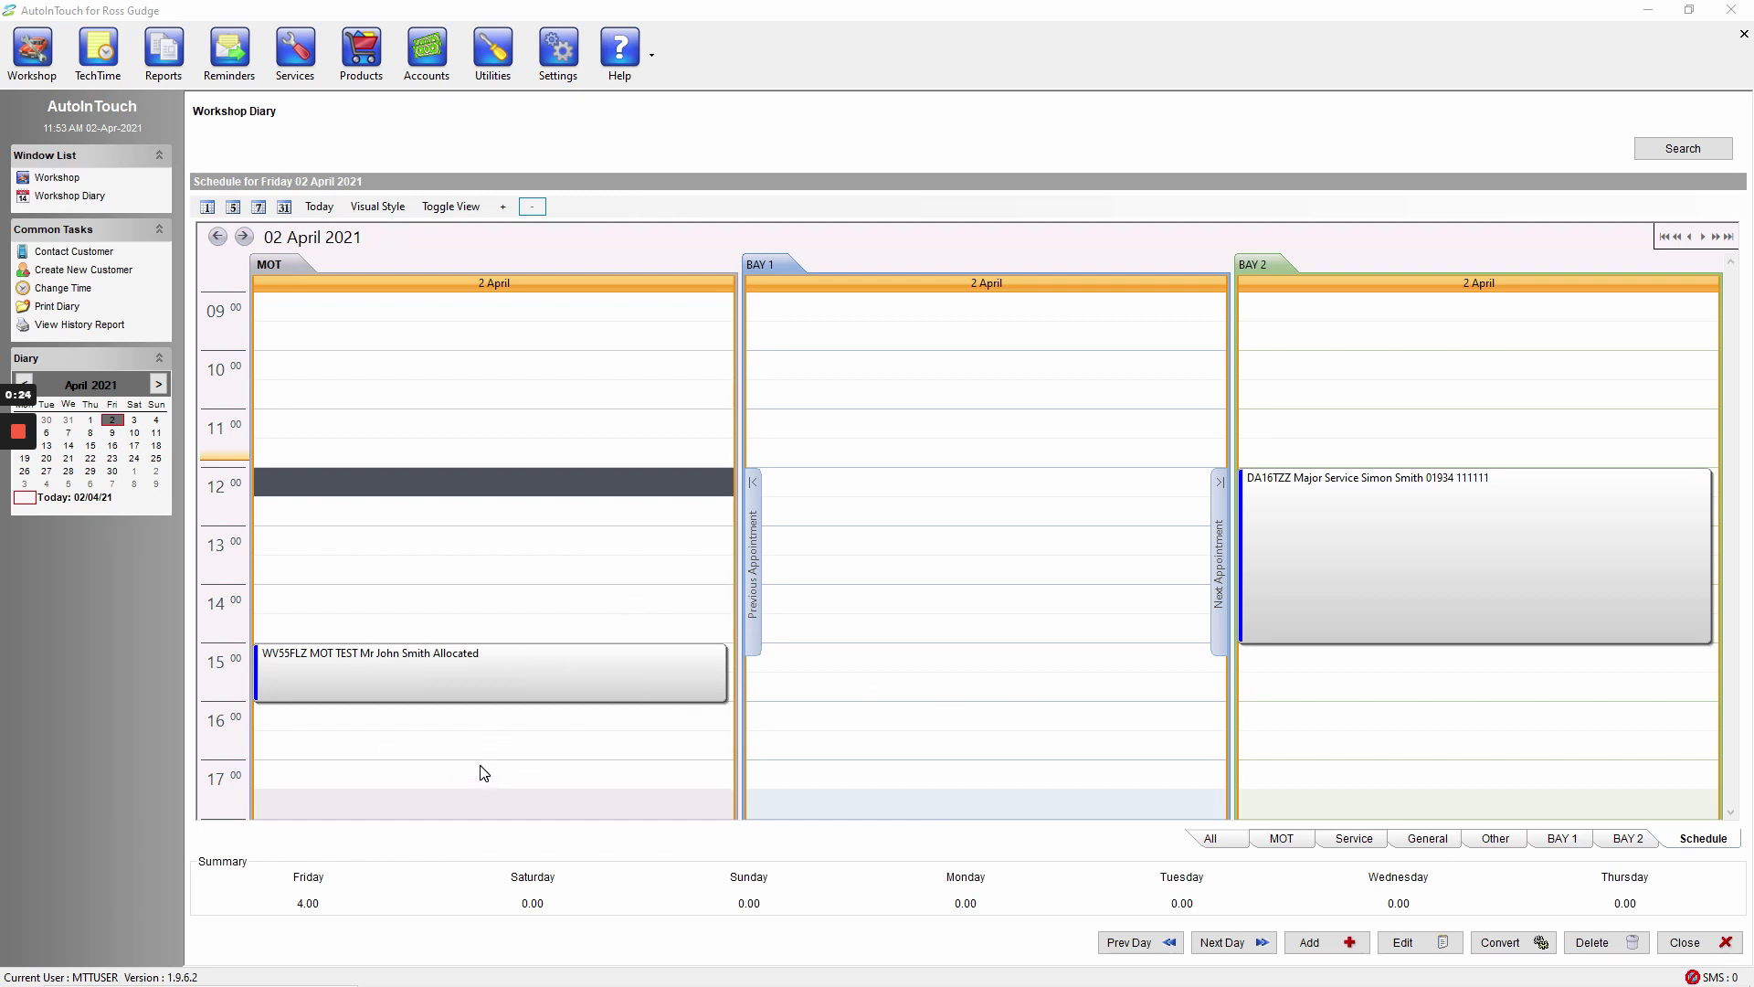
Step: Open the 15:00 MOT test booking on 2 April 2021 from the workshop diary and set its job status to In Progress
double_click(468, 673)
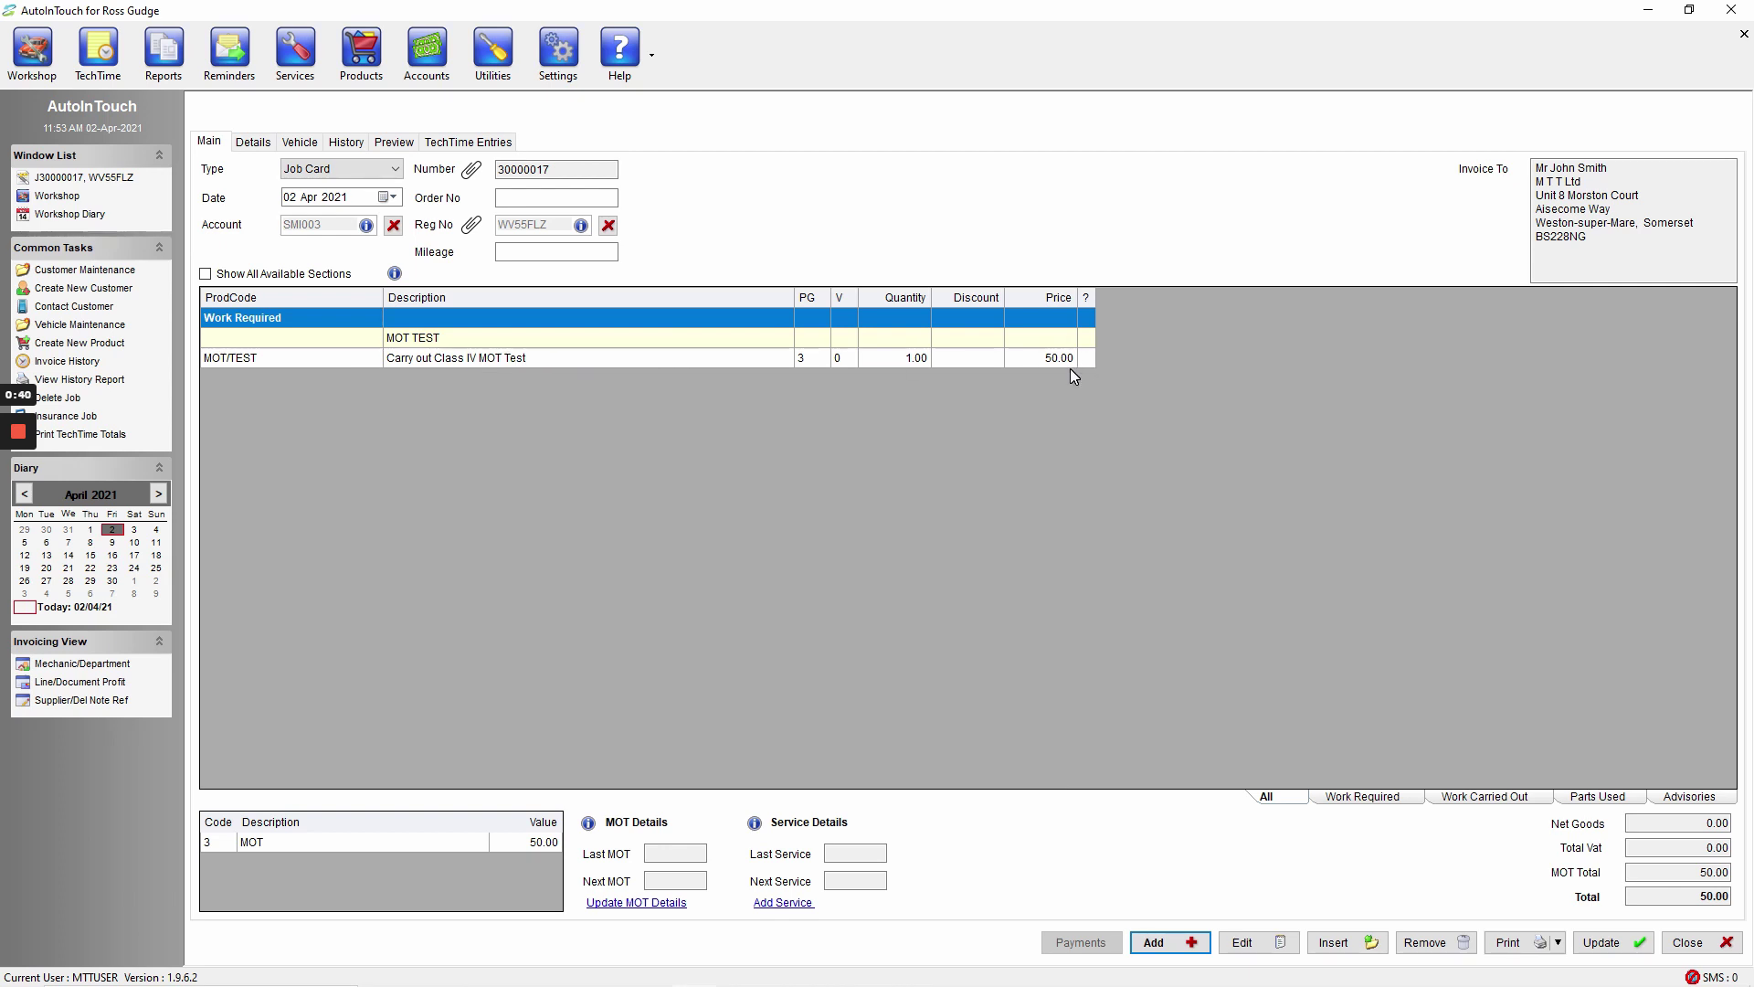
left_click(253, 143)
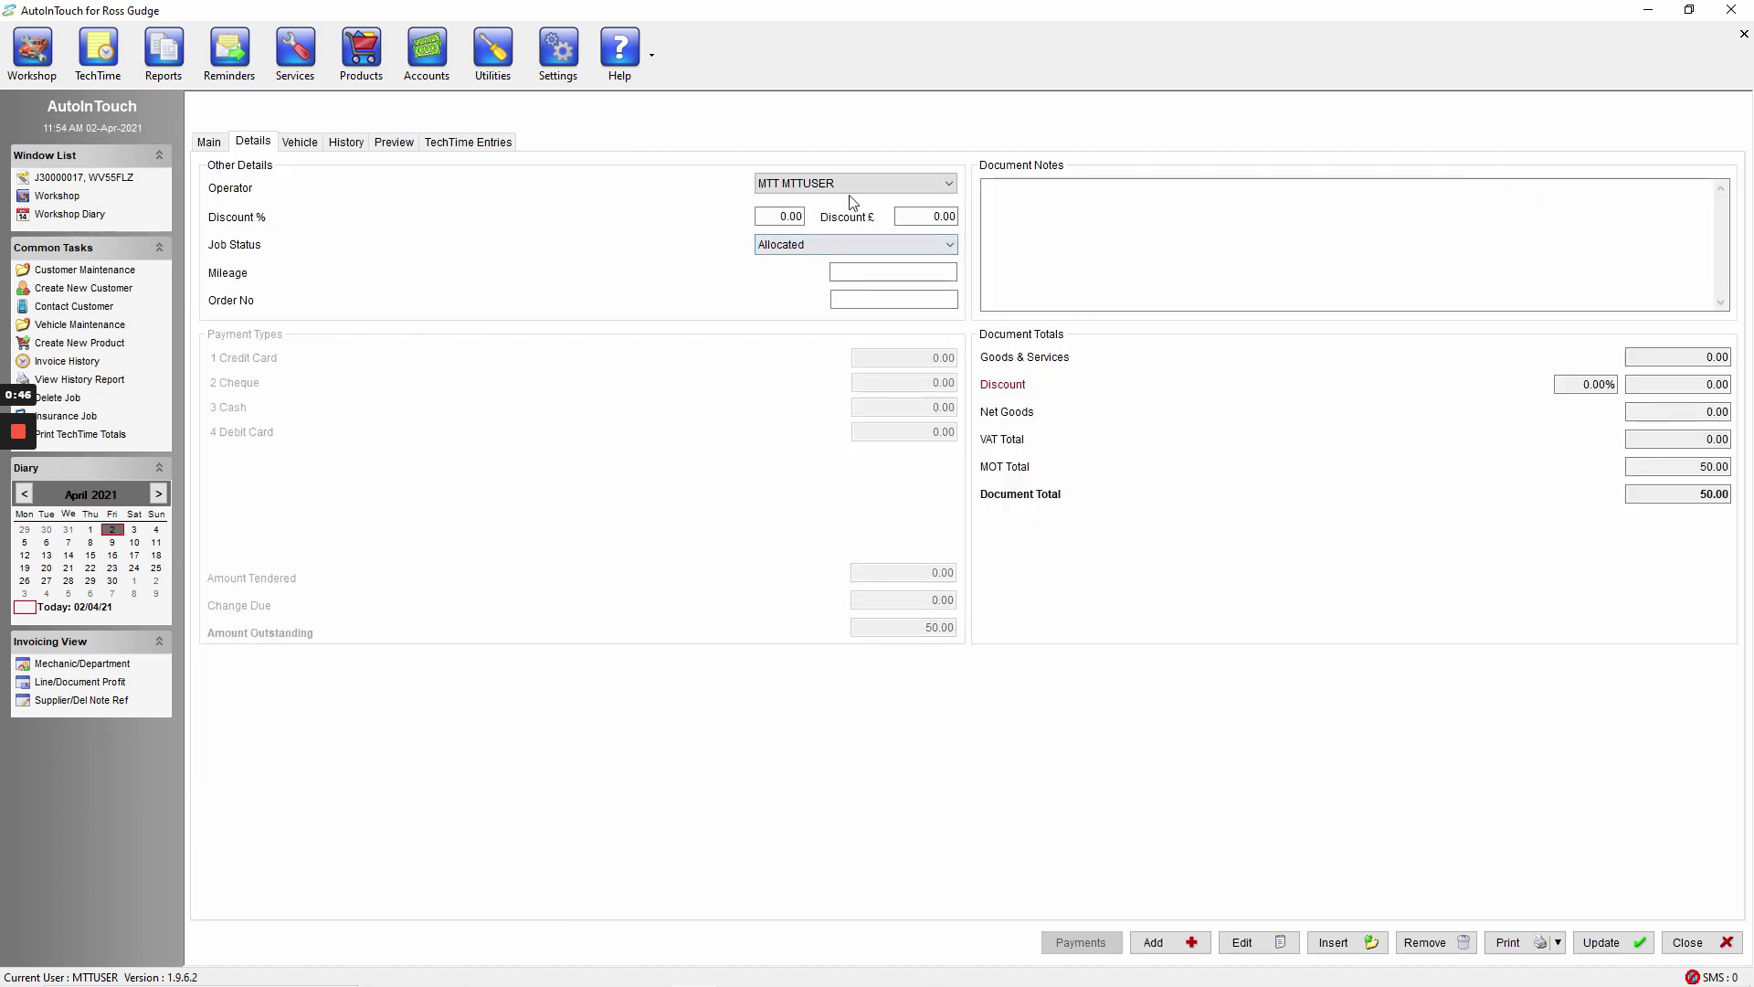
left_click(850, 244)
left_click(819, 271)
left_click(819, 245)
left_click(816, 314)
left_click(820, 244)
left_click(824, 351)
left_click(819, 245)
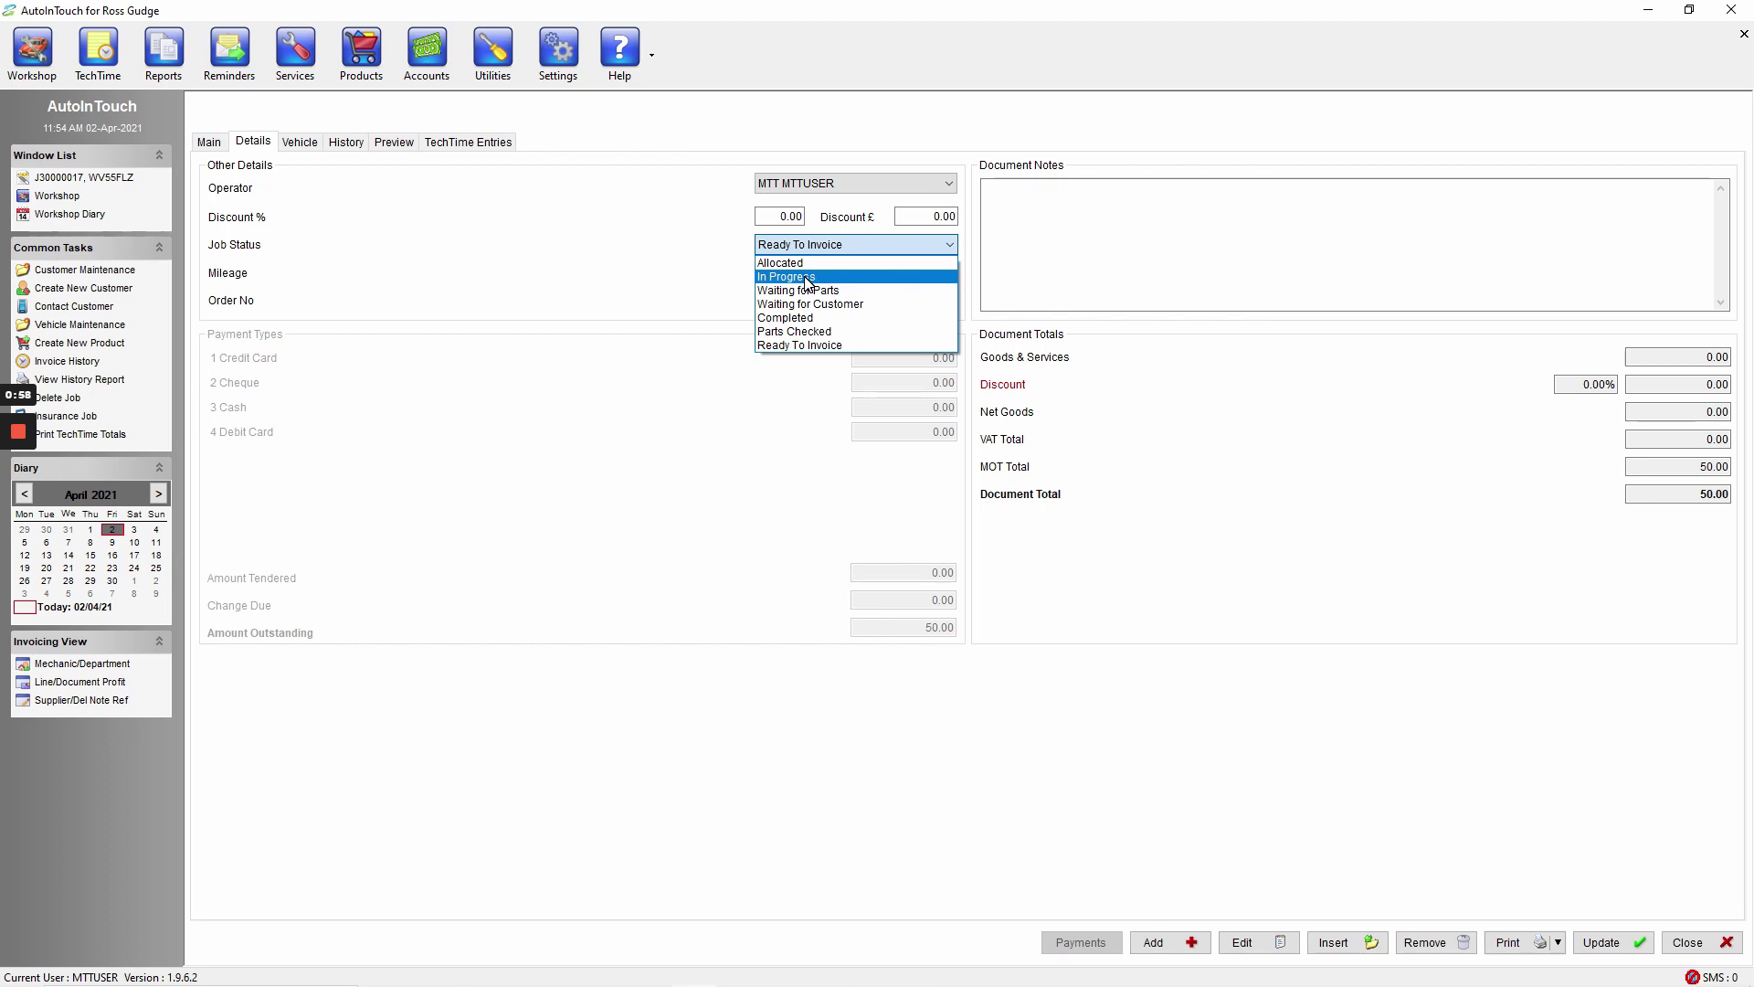
left_click(807, 279)
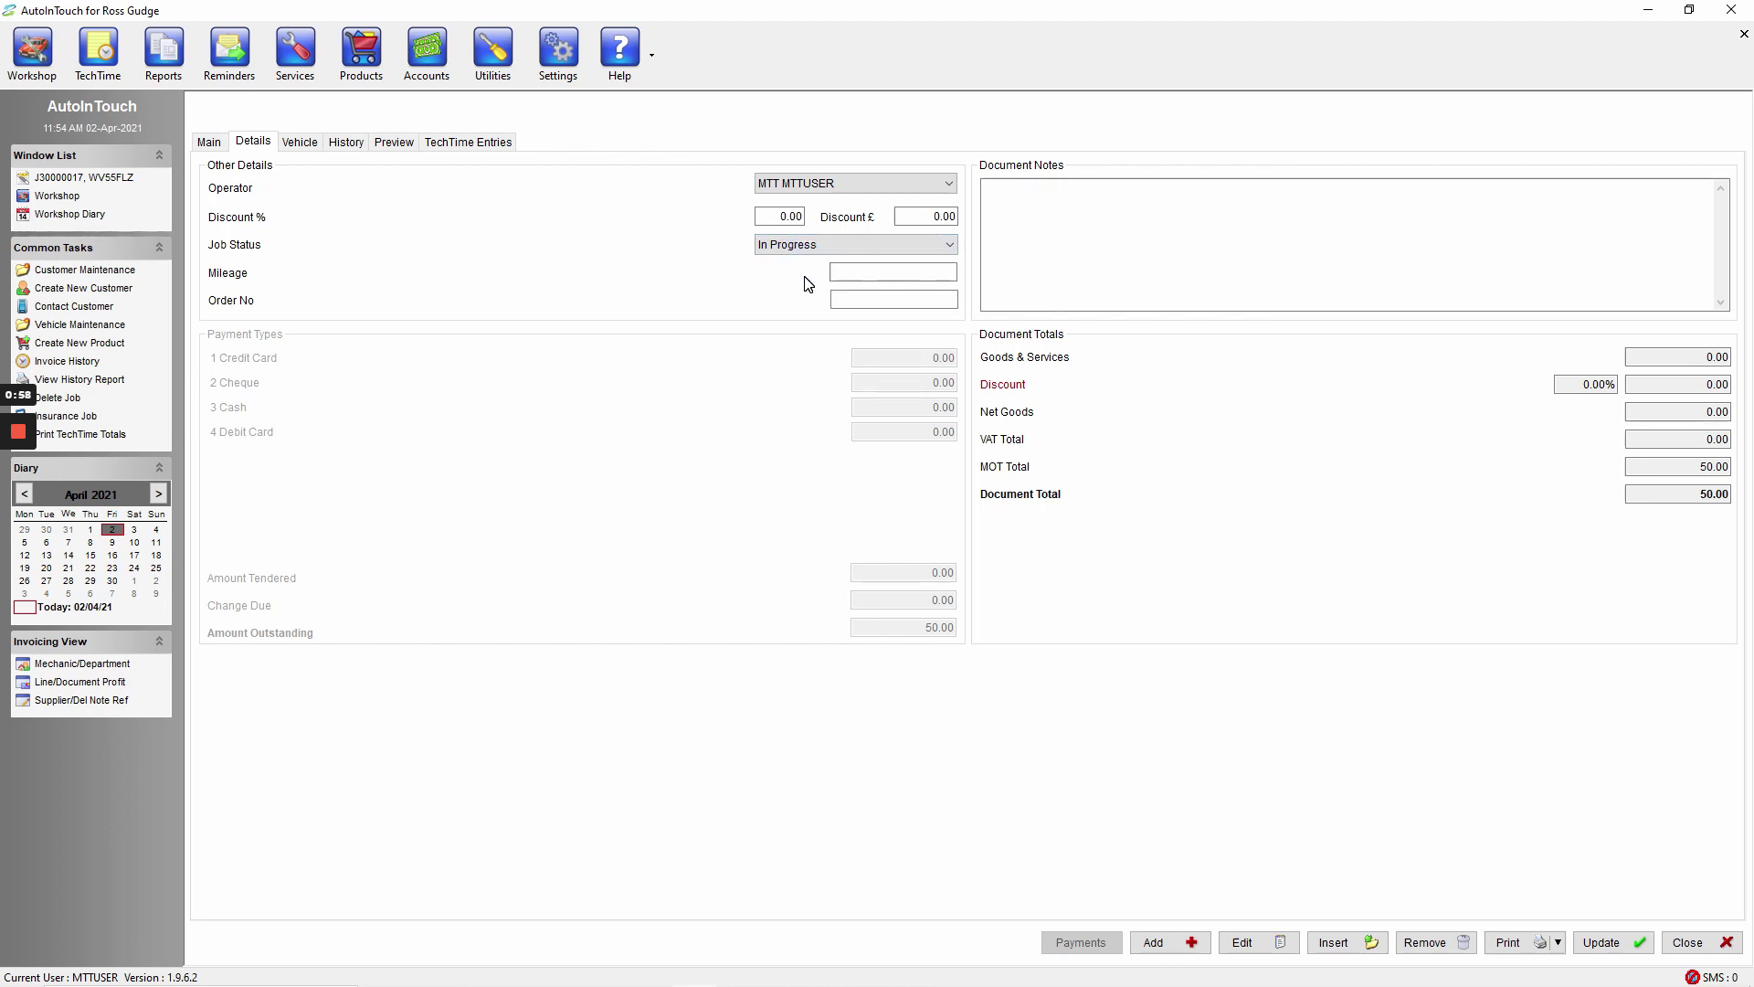
Step: Review the vehicle details, the vehicle history report and the preview of the job card
left_click(307, 148)
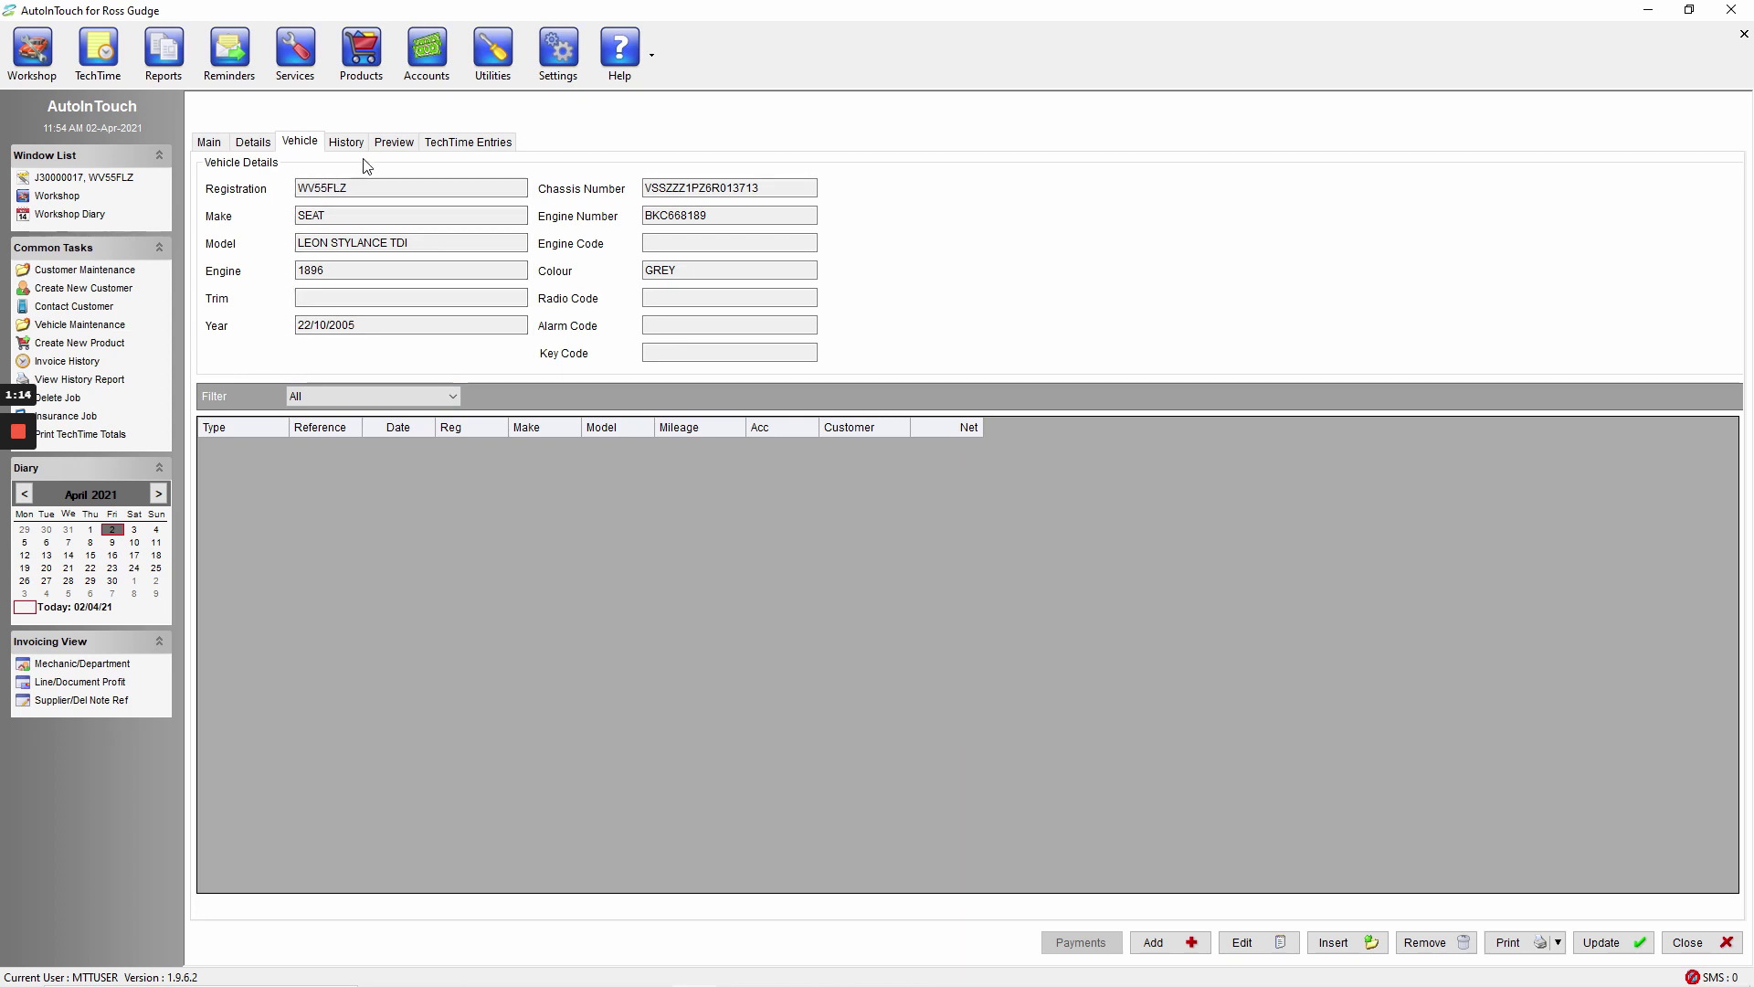
left_click(343, 143)
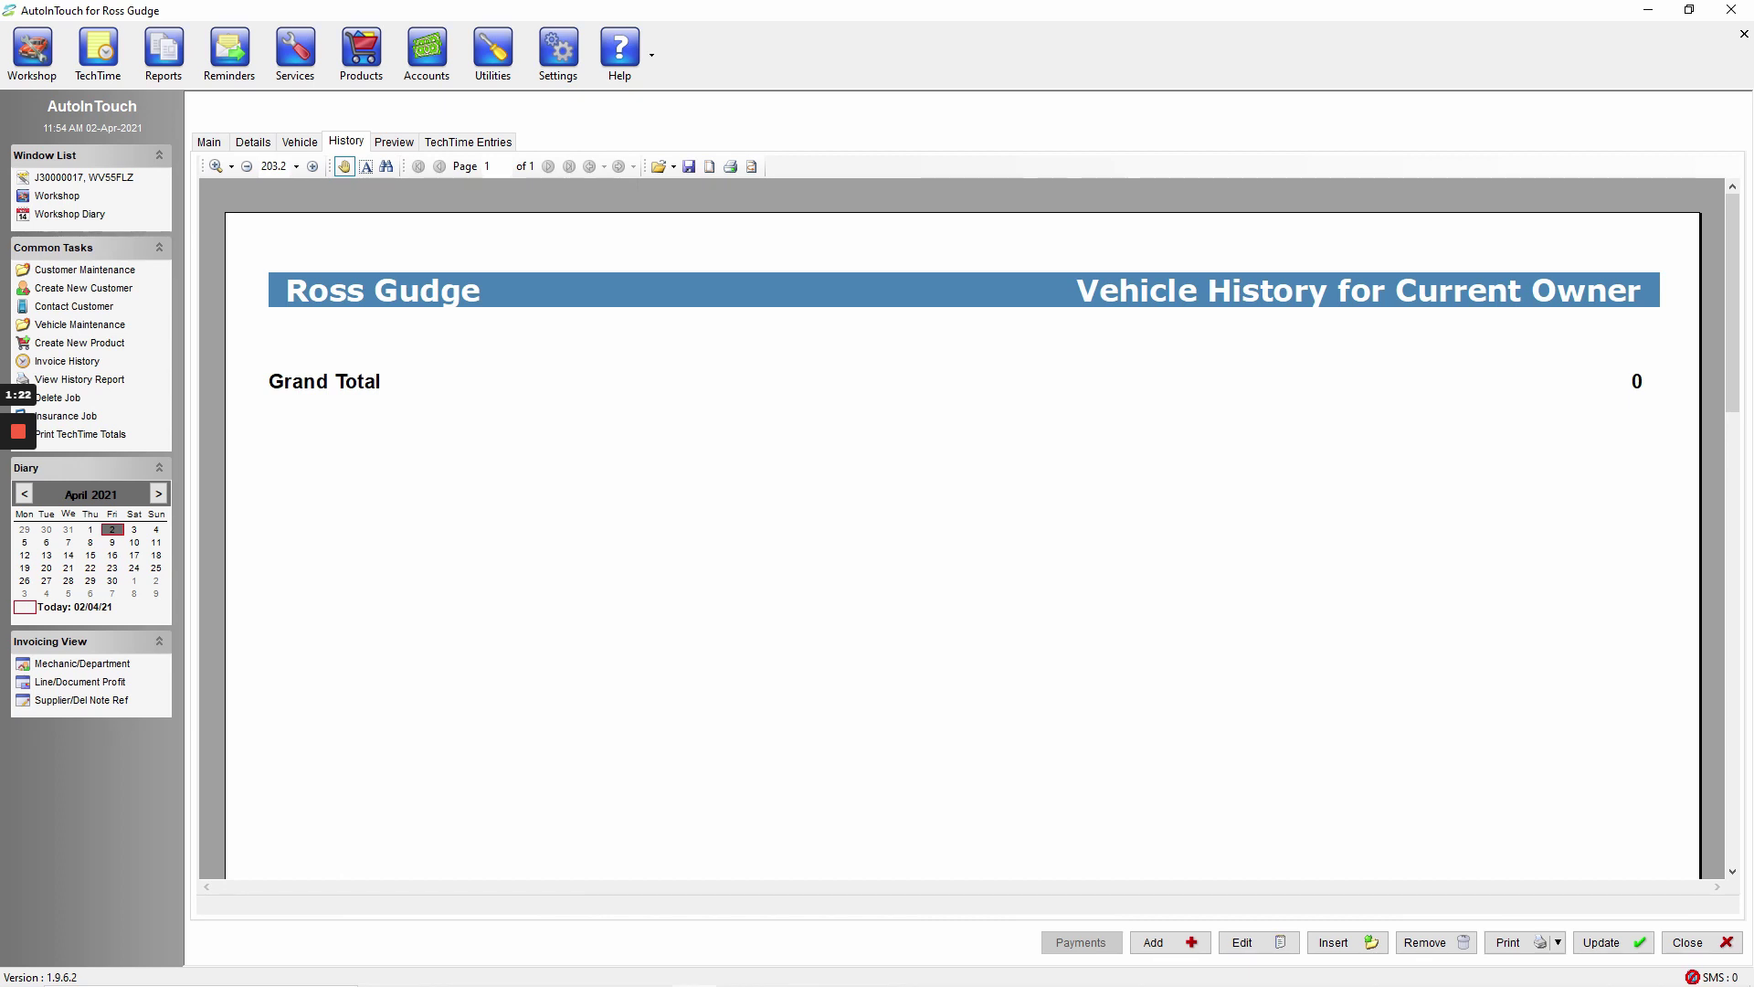
left_click(394, 142)
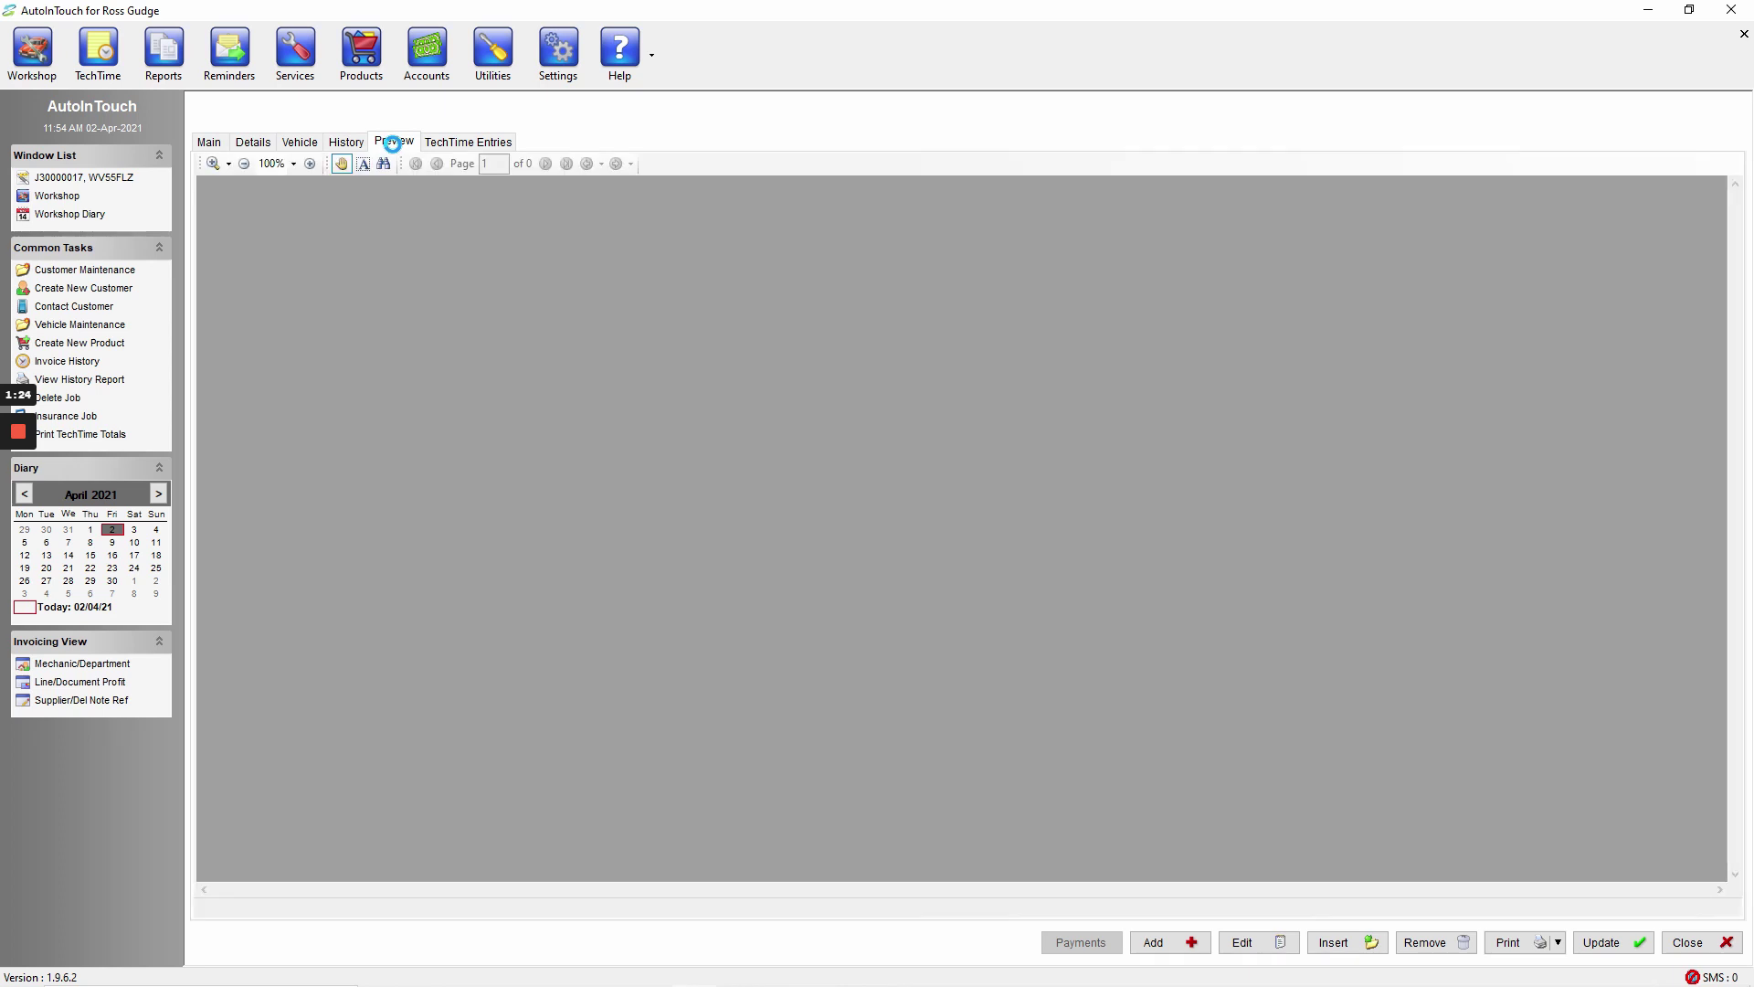
scroll(950, 529, "down", 5)
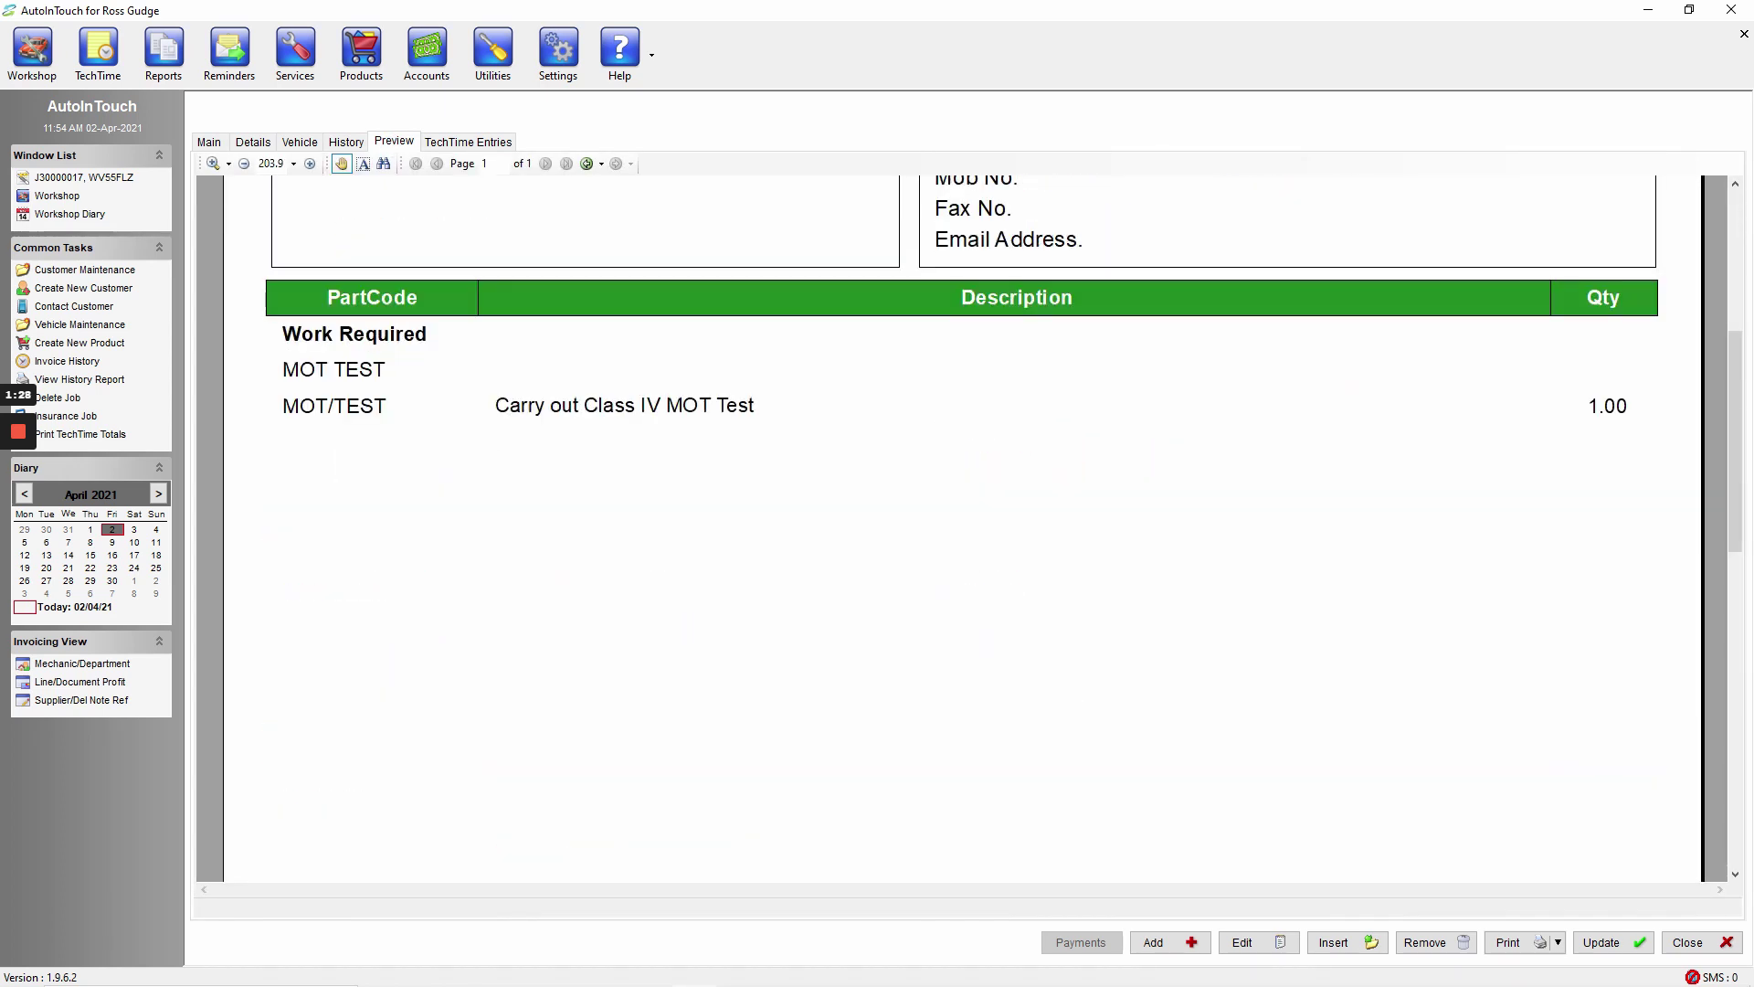
scroll(950, 530, "up", 5)
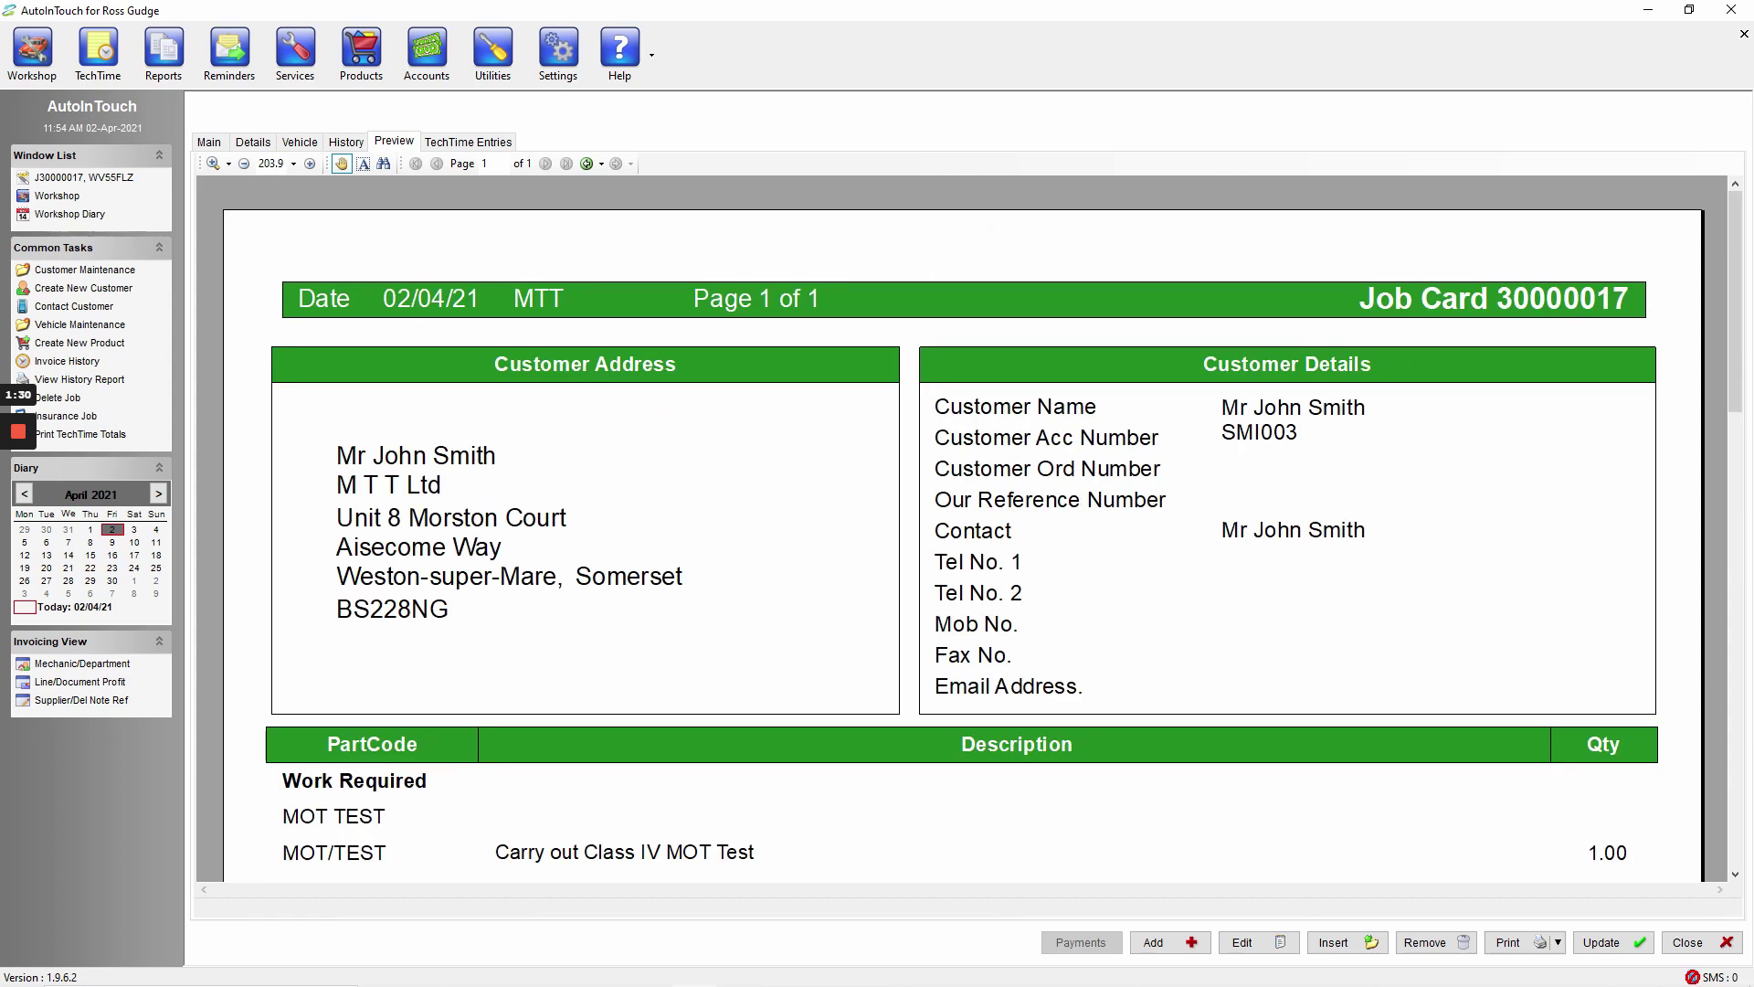
Step: Check the document types available for the job card and view the customer's account details without changing them
left_click(205, 142)
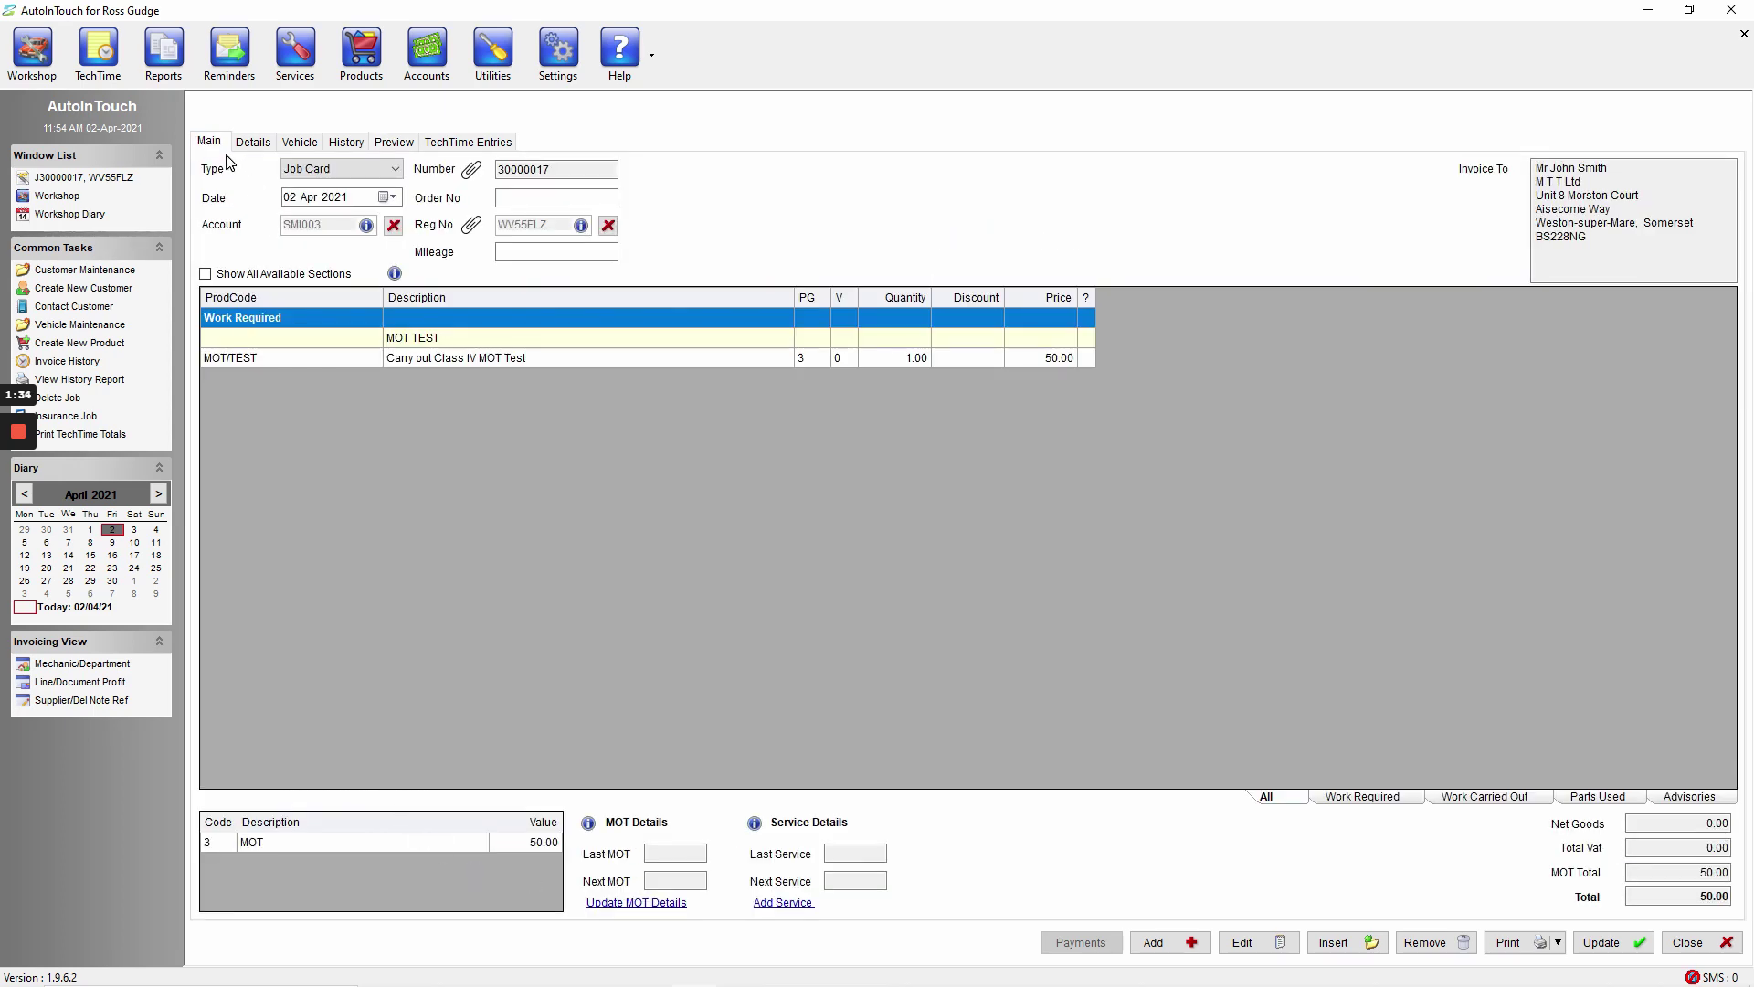
left_click(339, 173)
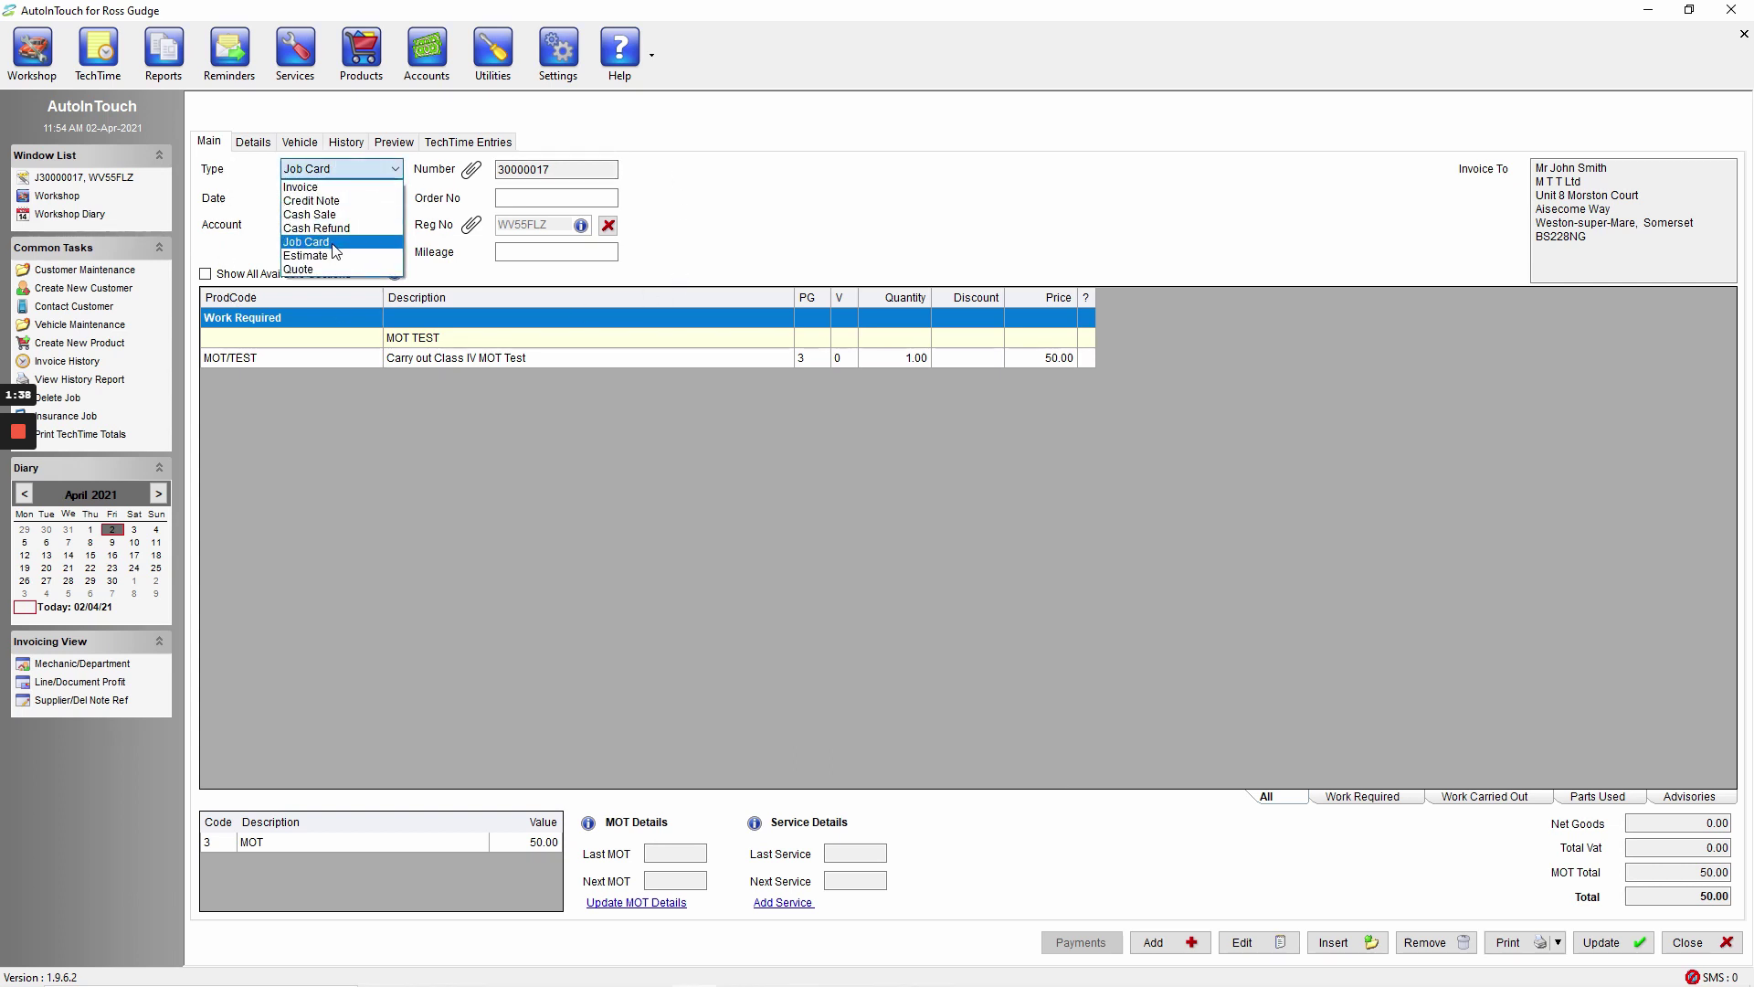
left_click(367, 173)
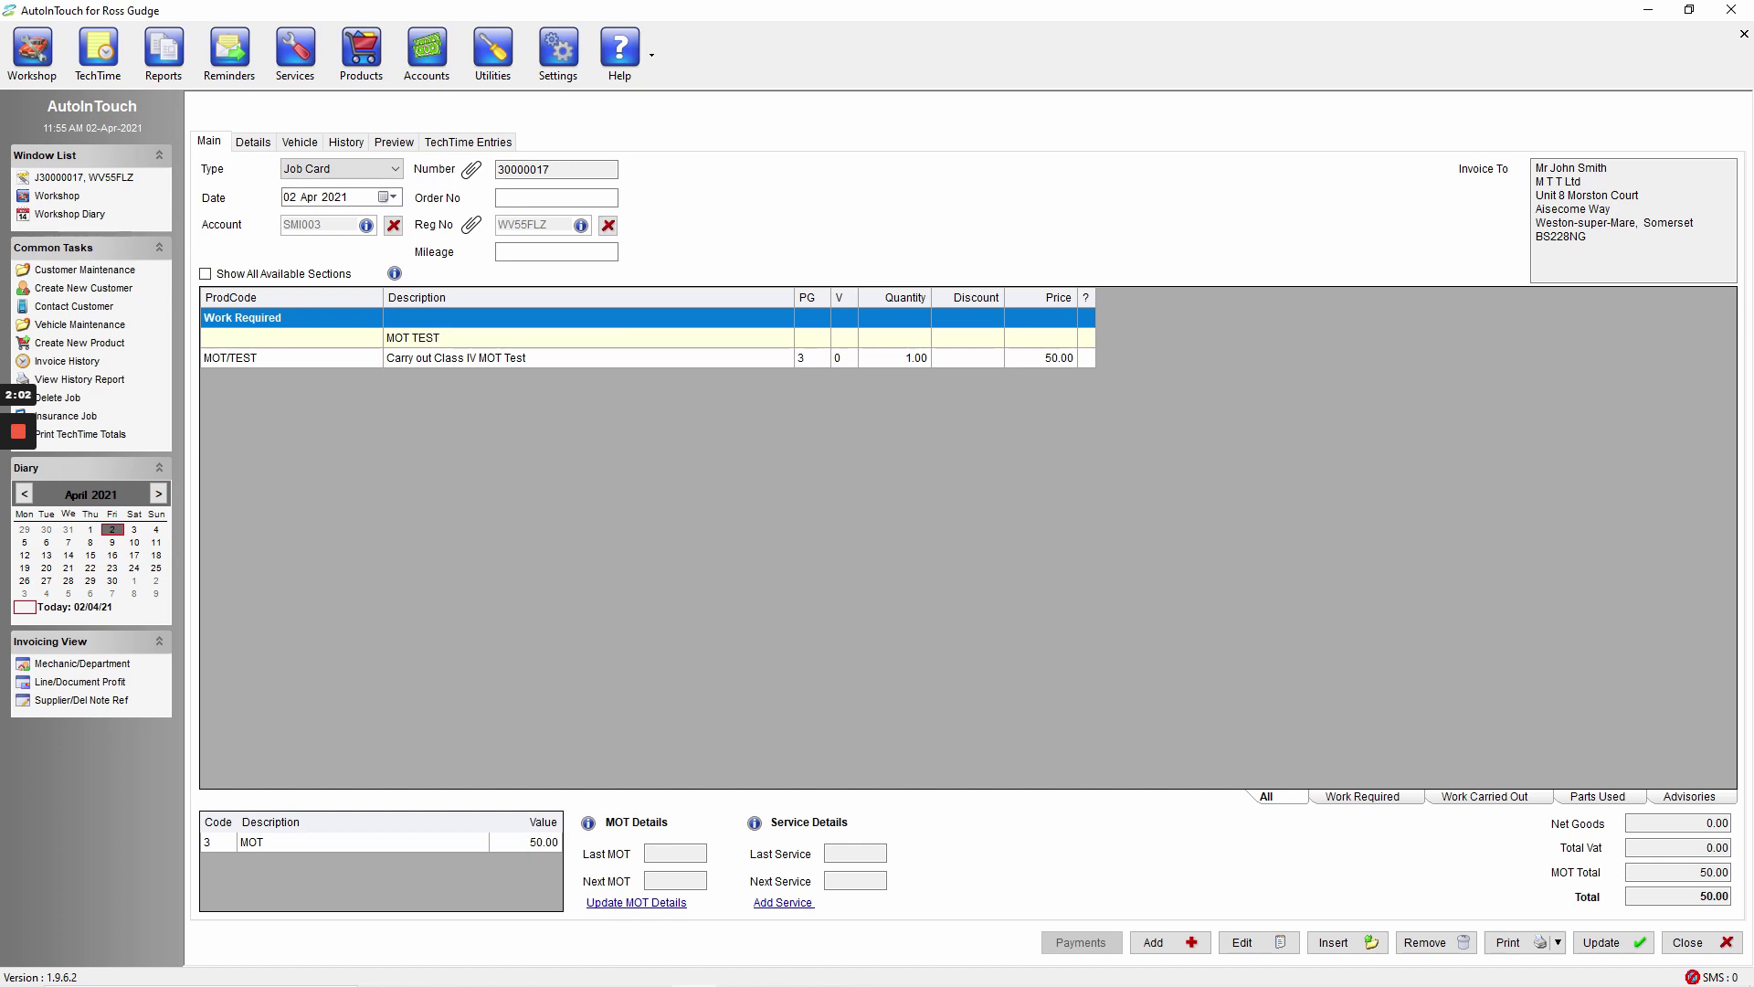
left_click(365, 225)
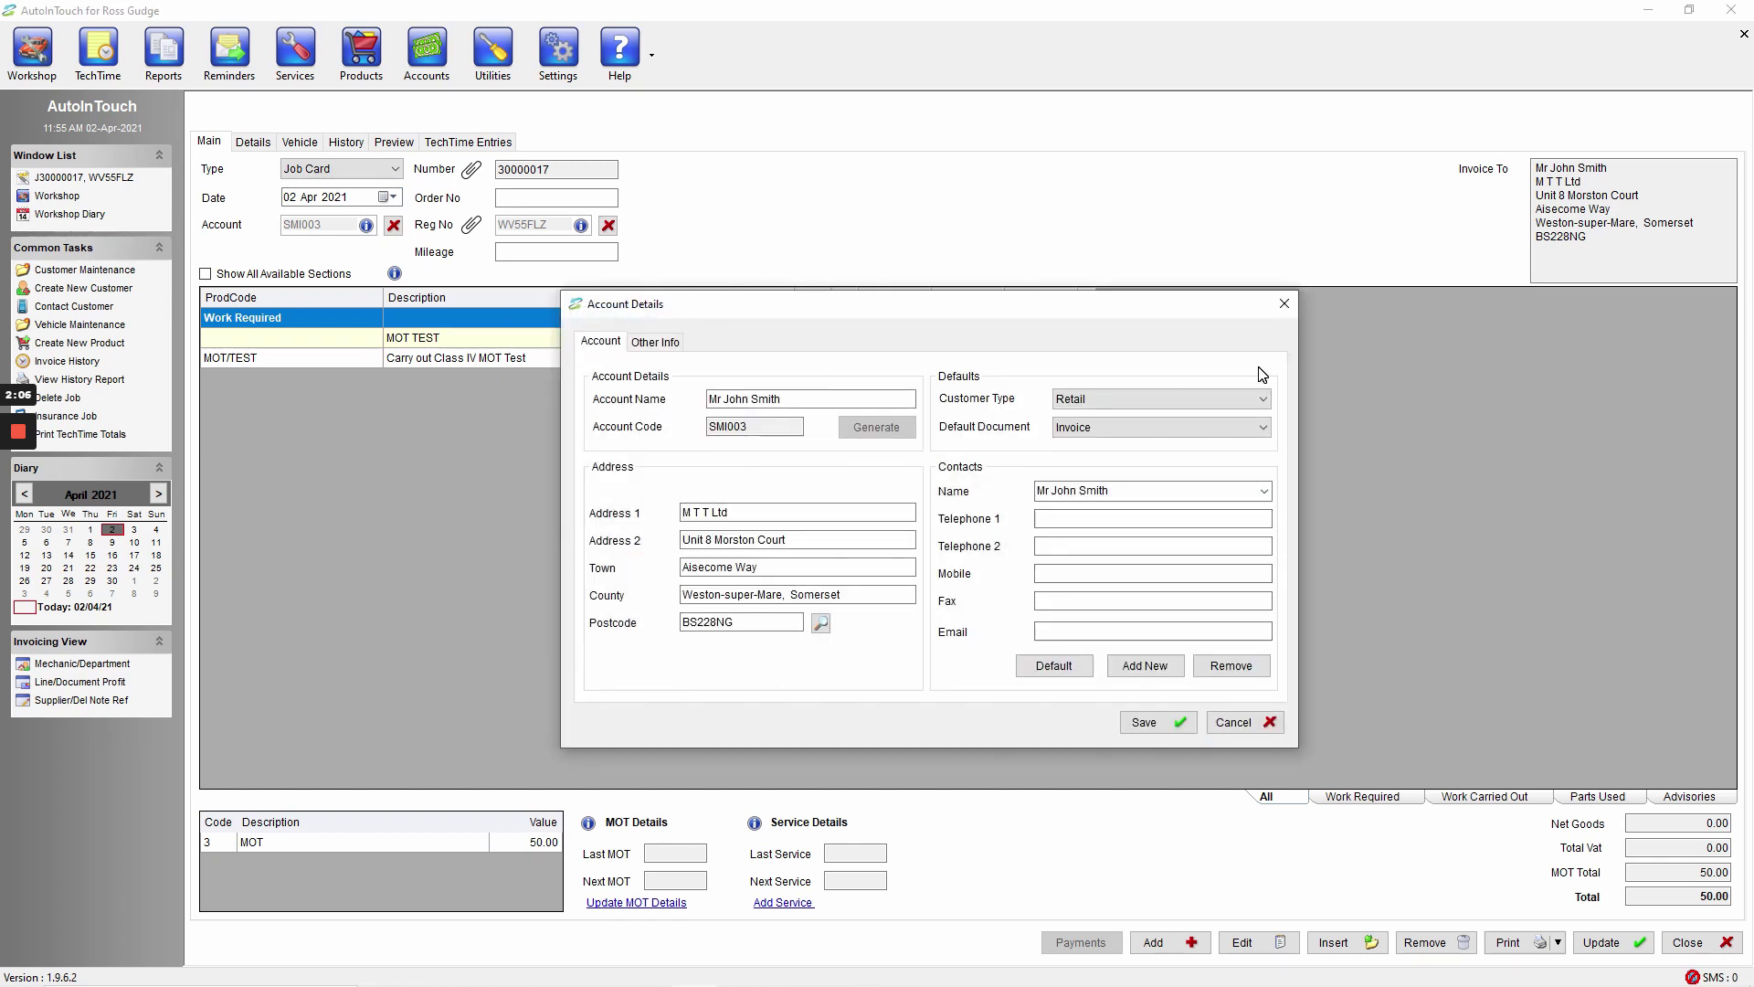
left_click(1238, 721)
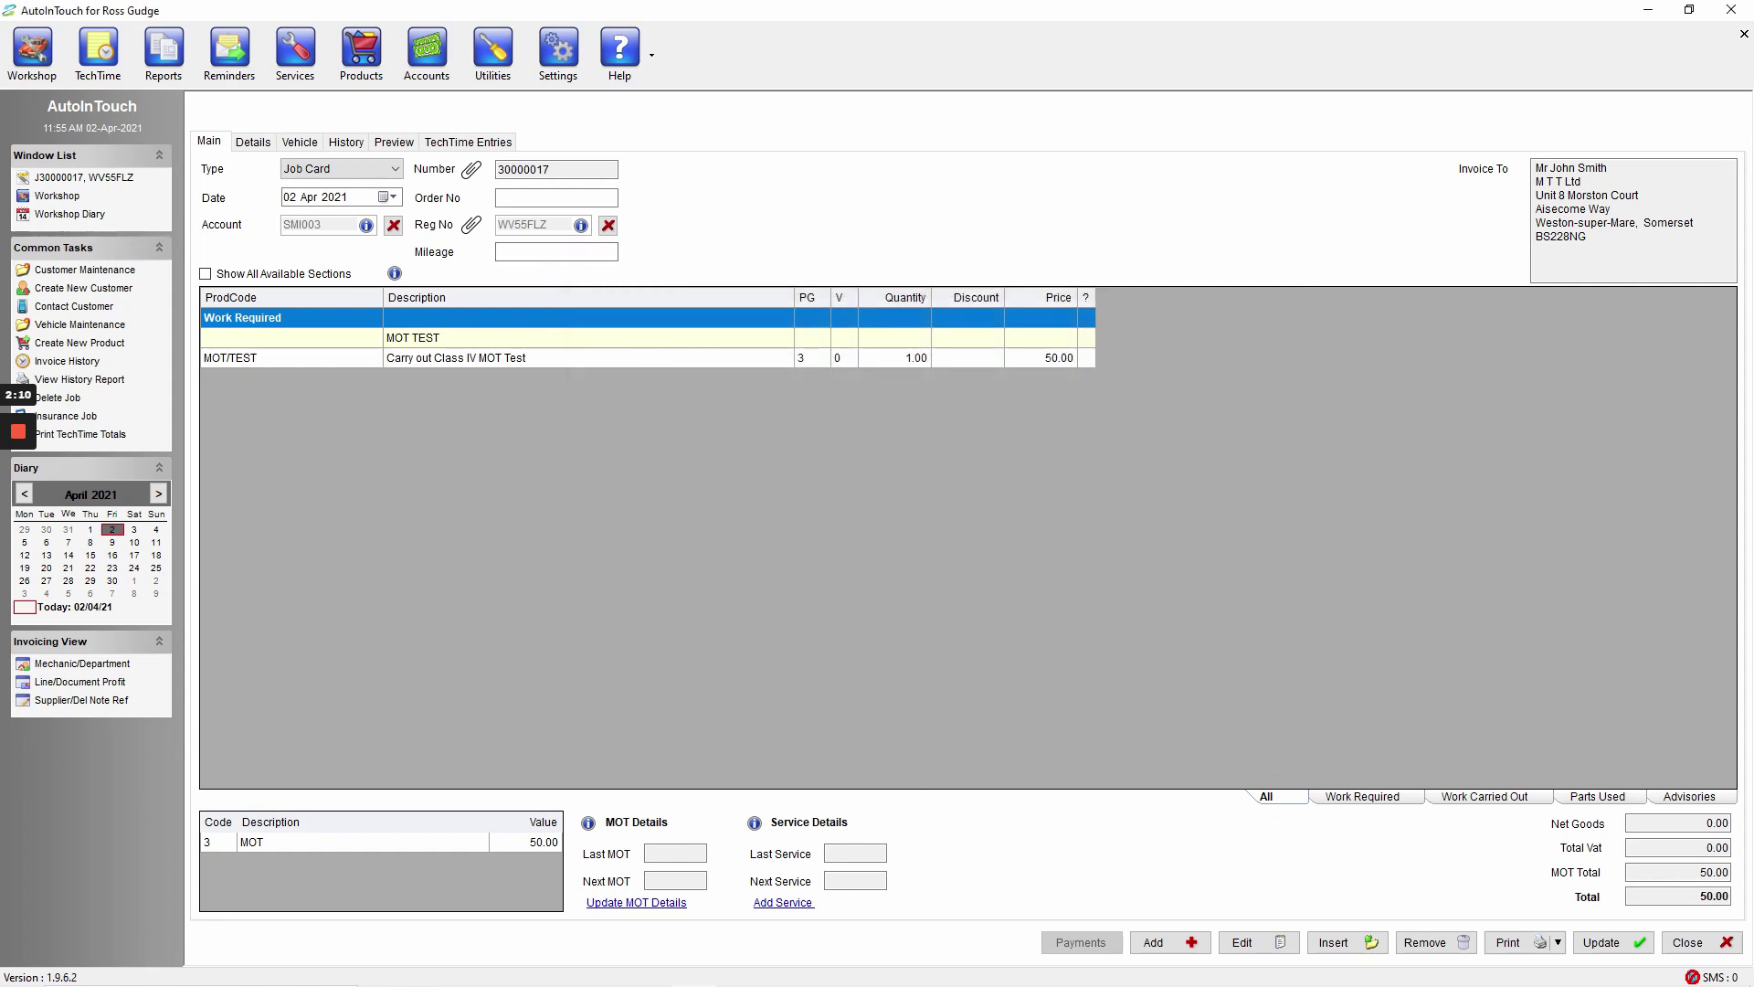
Step: Examine the vehicle's details, notes, workshop history and MOT history, including the 19 May 2020 fail and 10 Apr 2019 pass
left_click(581, 225)
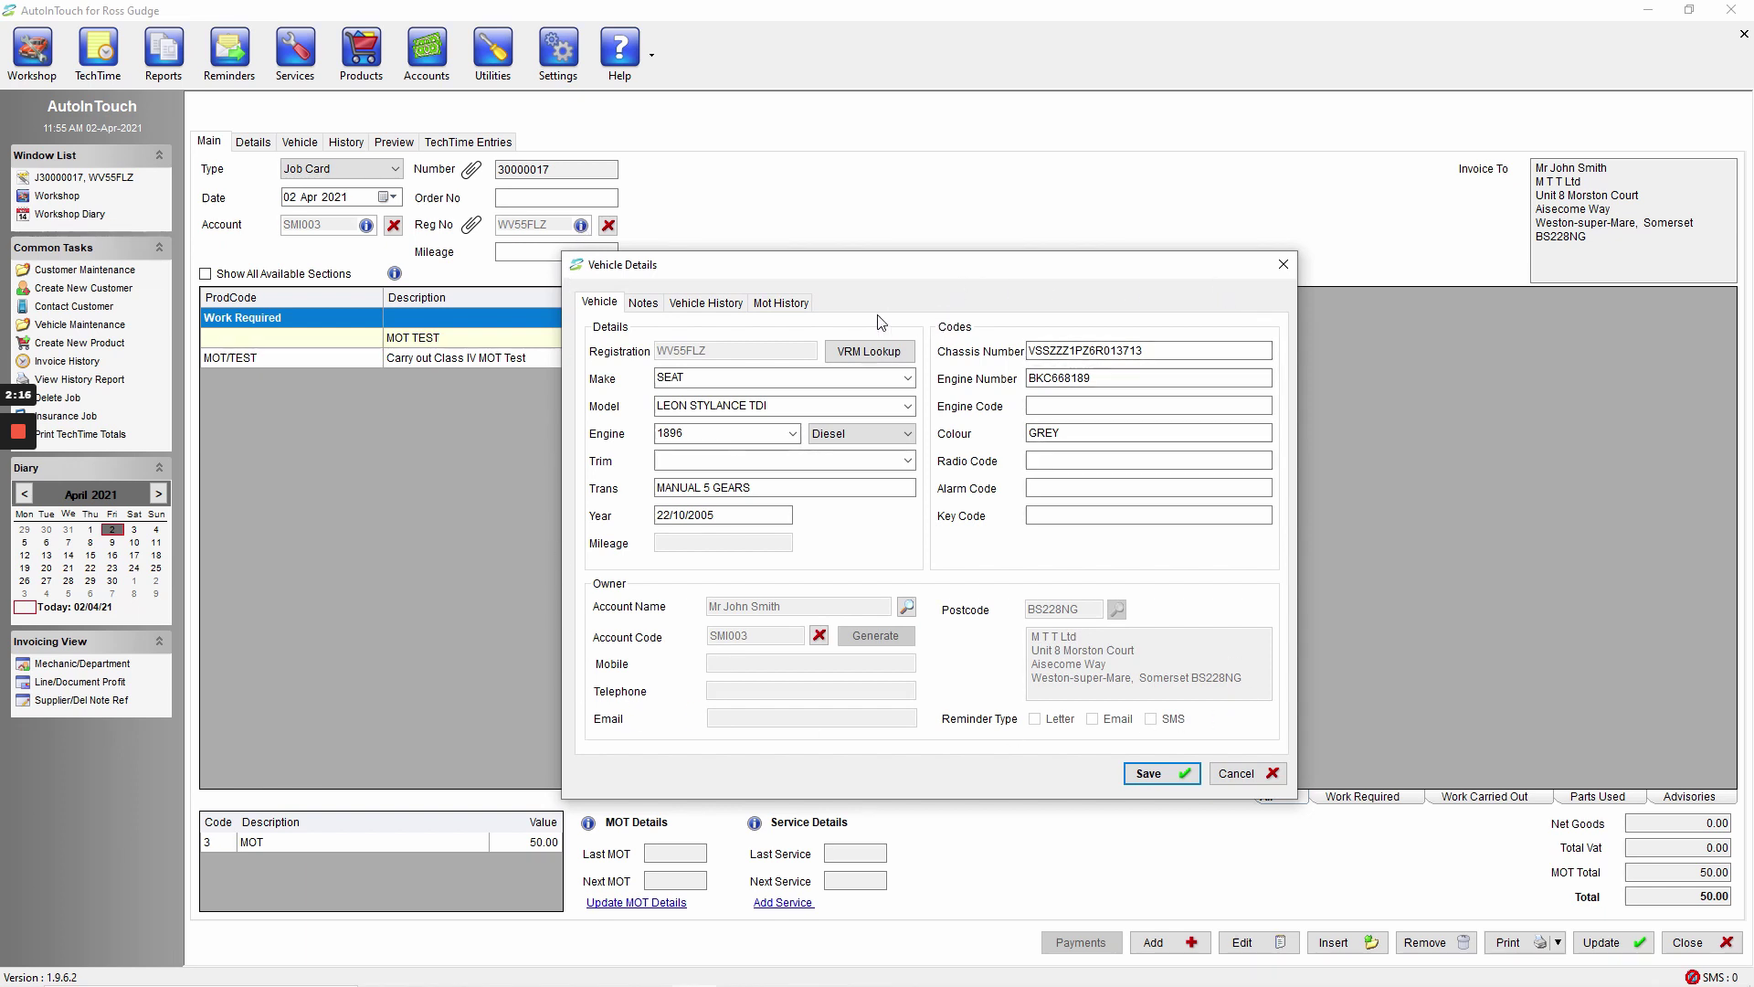
left_click(643, 303)
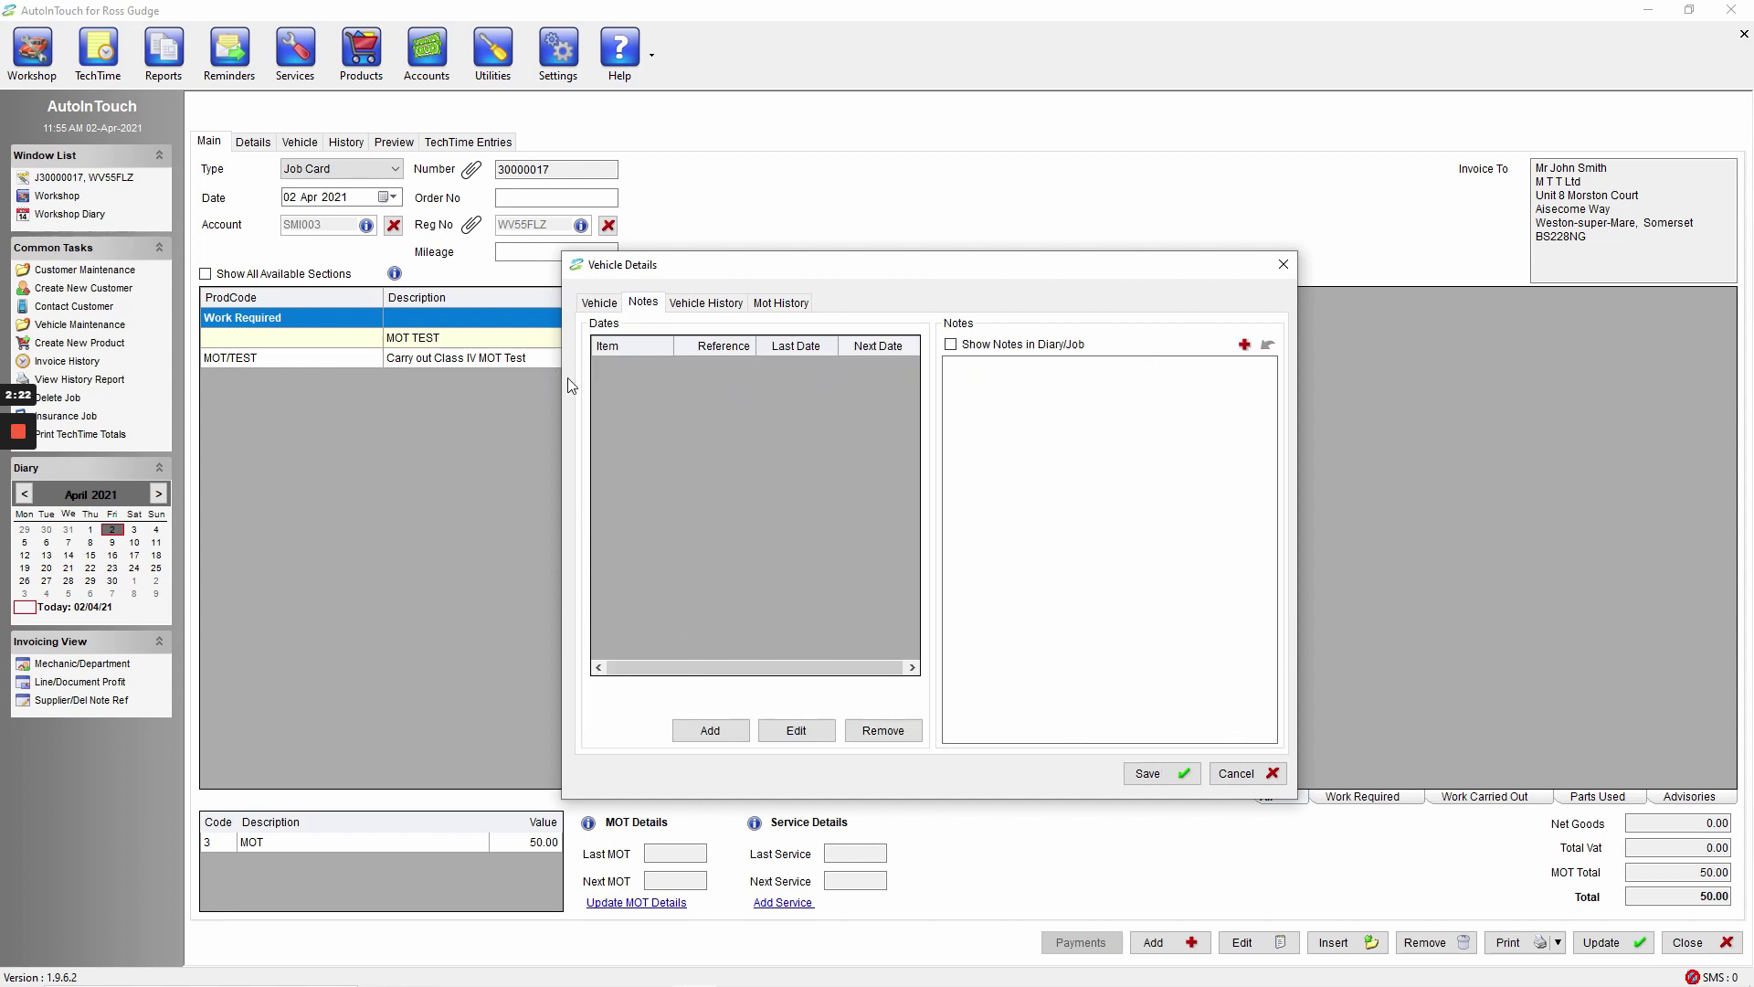
left_click(705, 303)
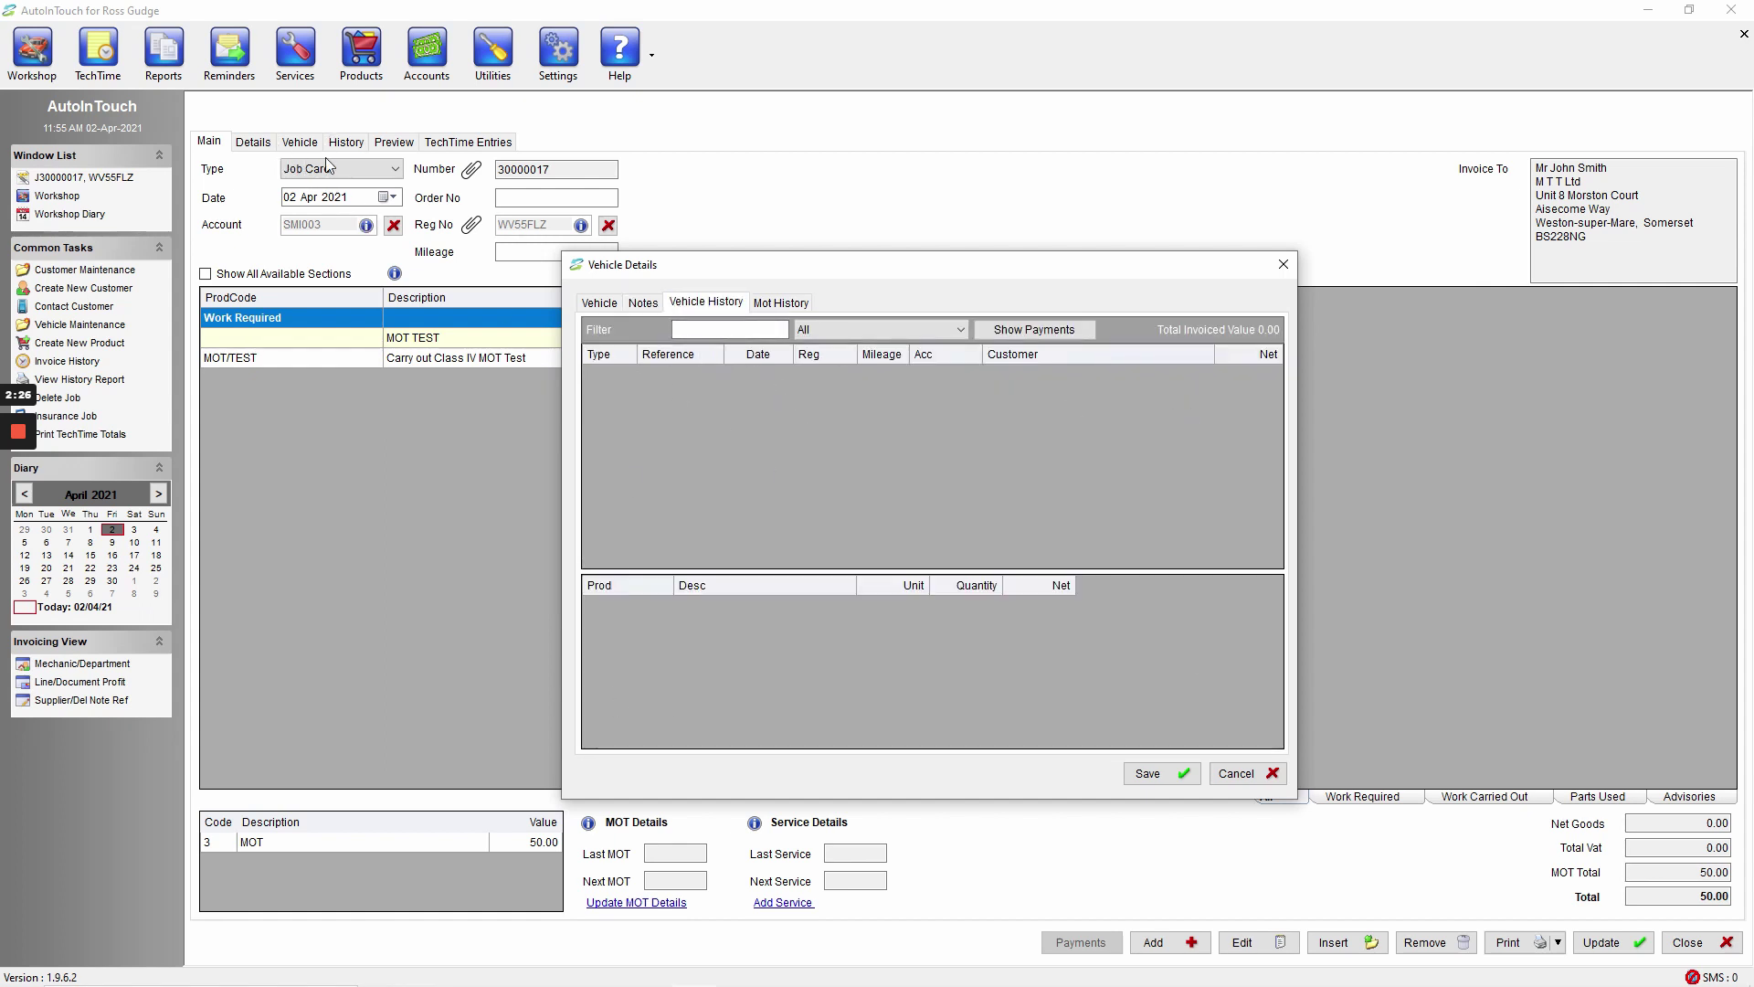
left_click(801, 307)
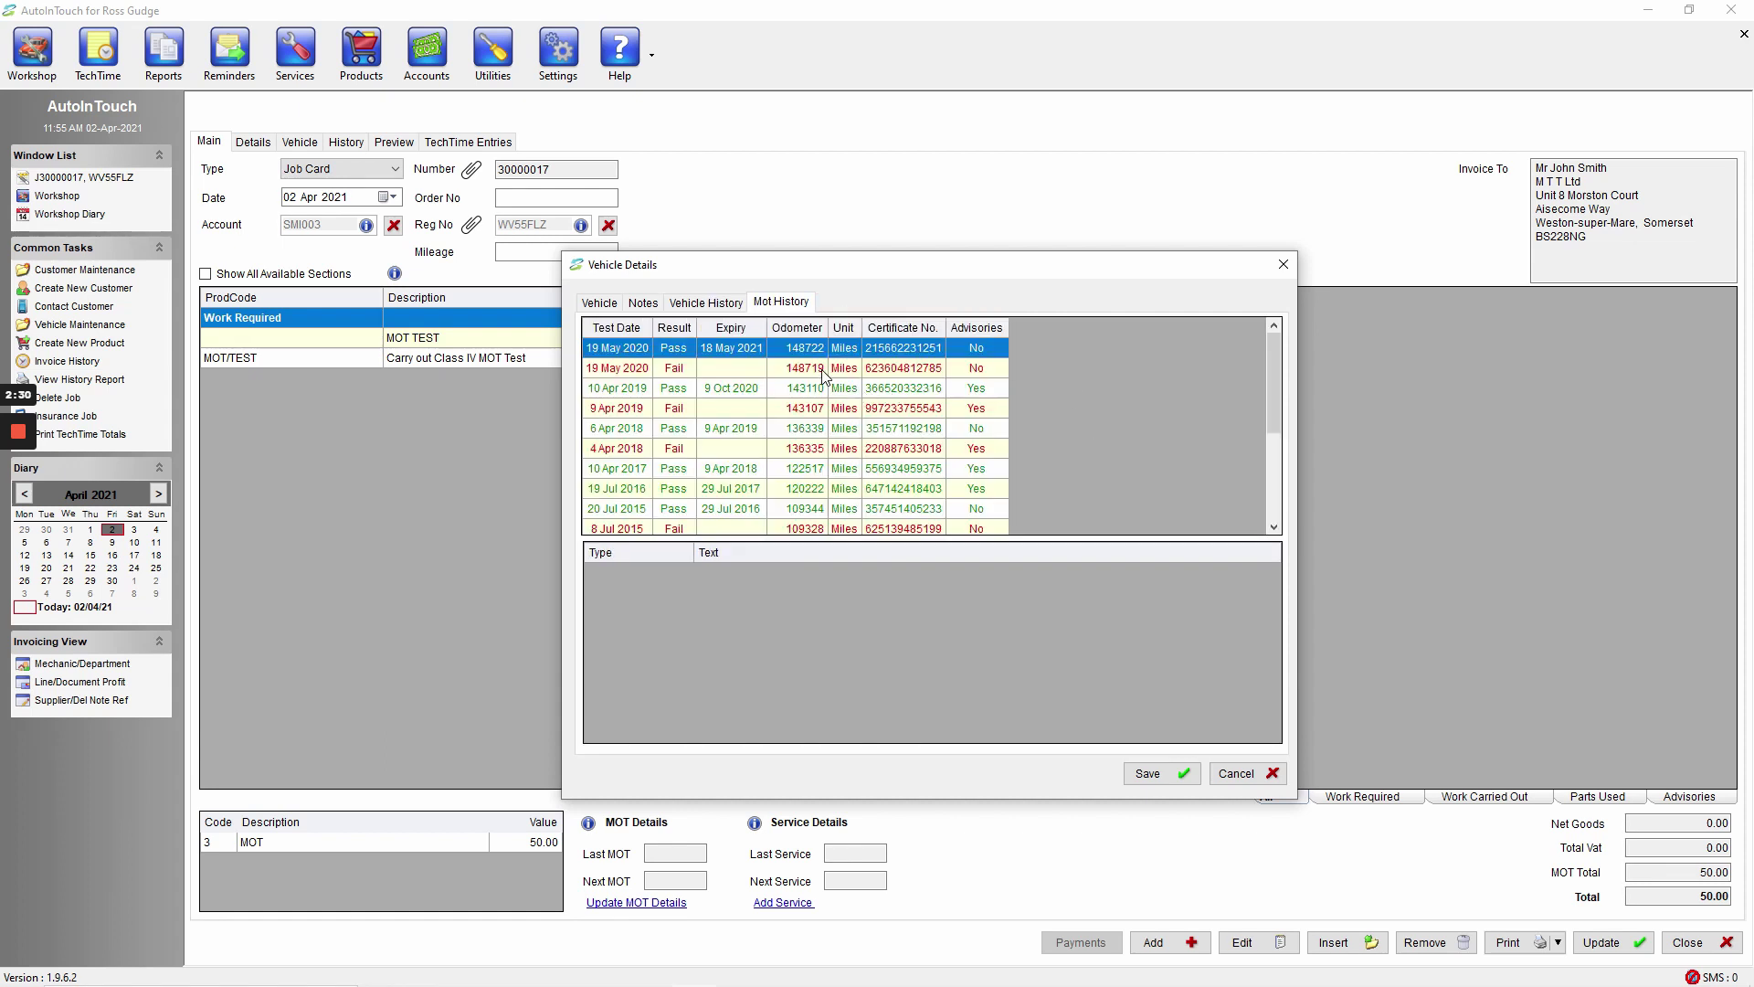
left_click(835, 367)
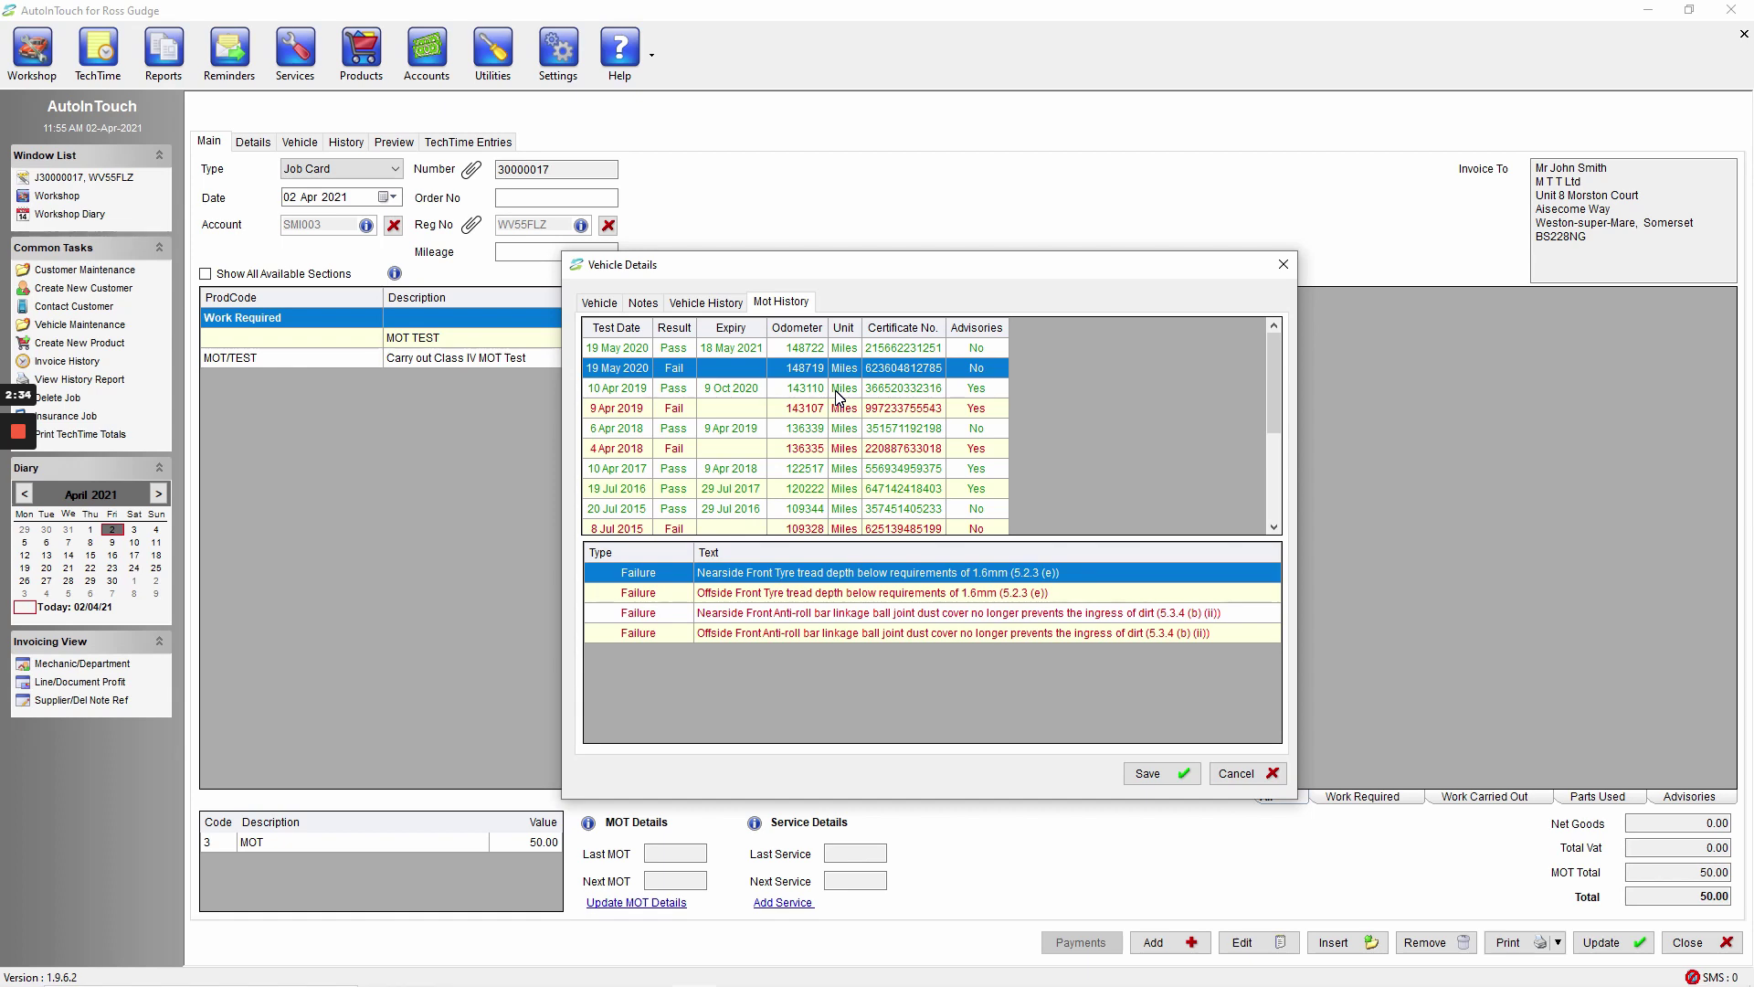
left_click(837, 393)
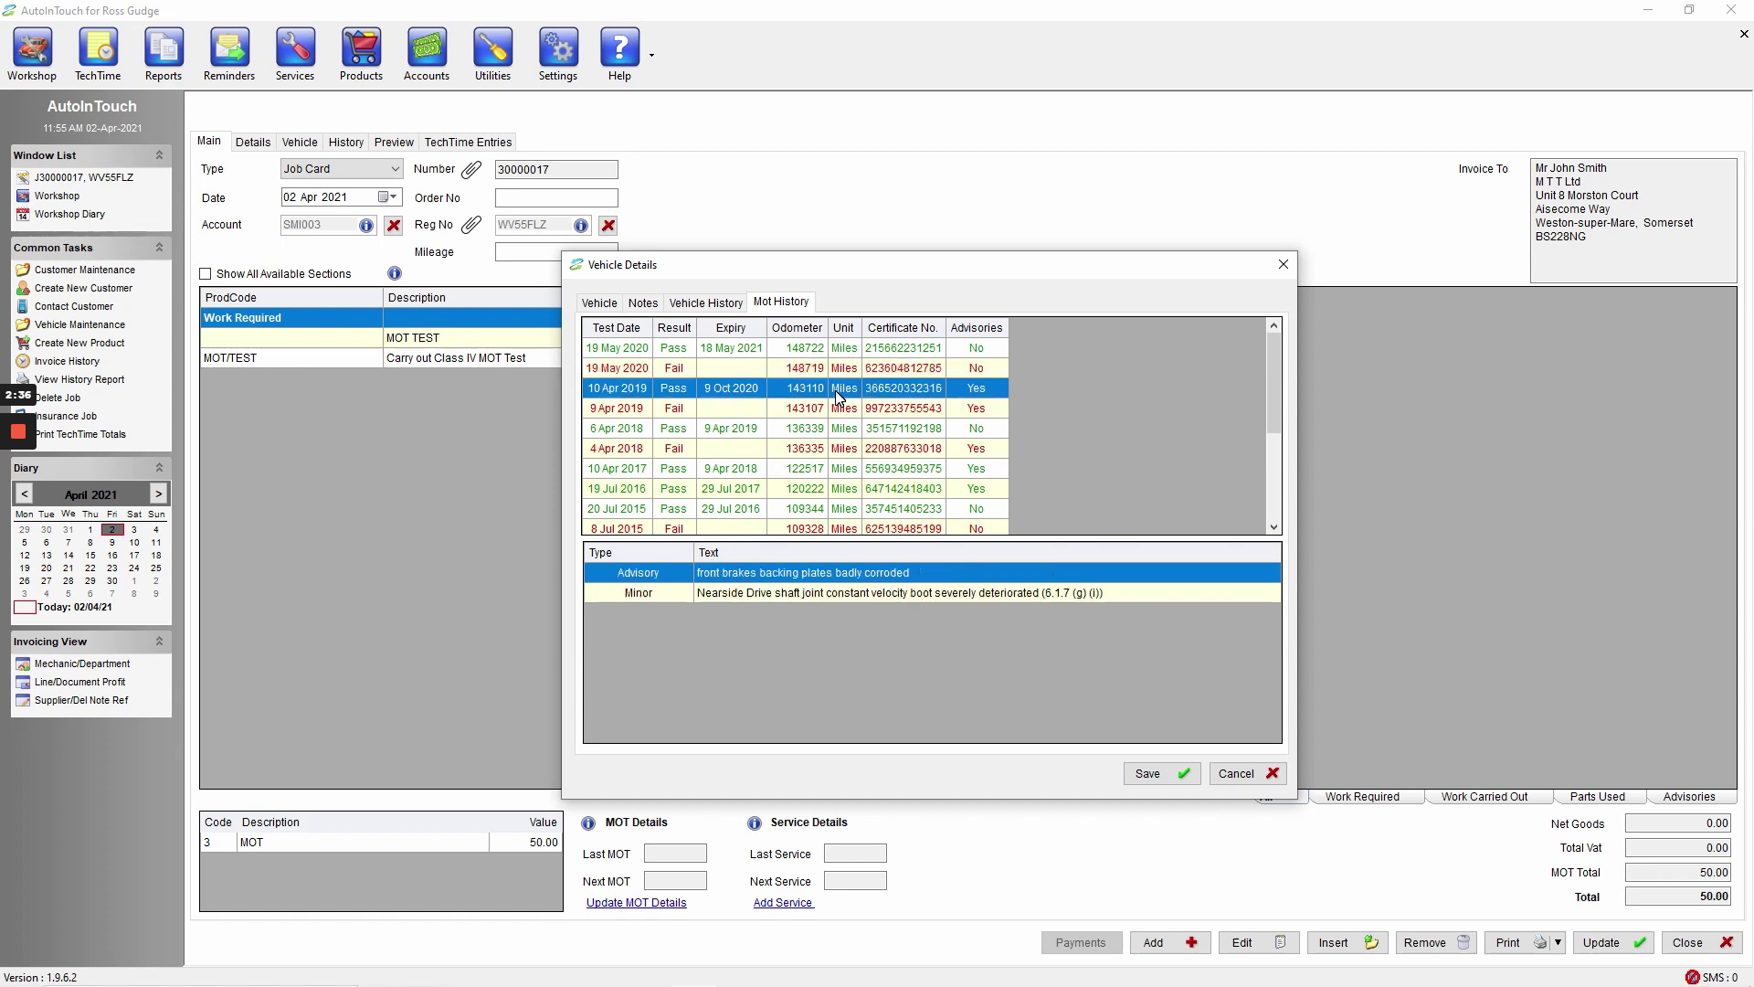
left_click(1184, 770)
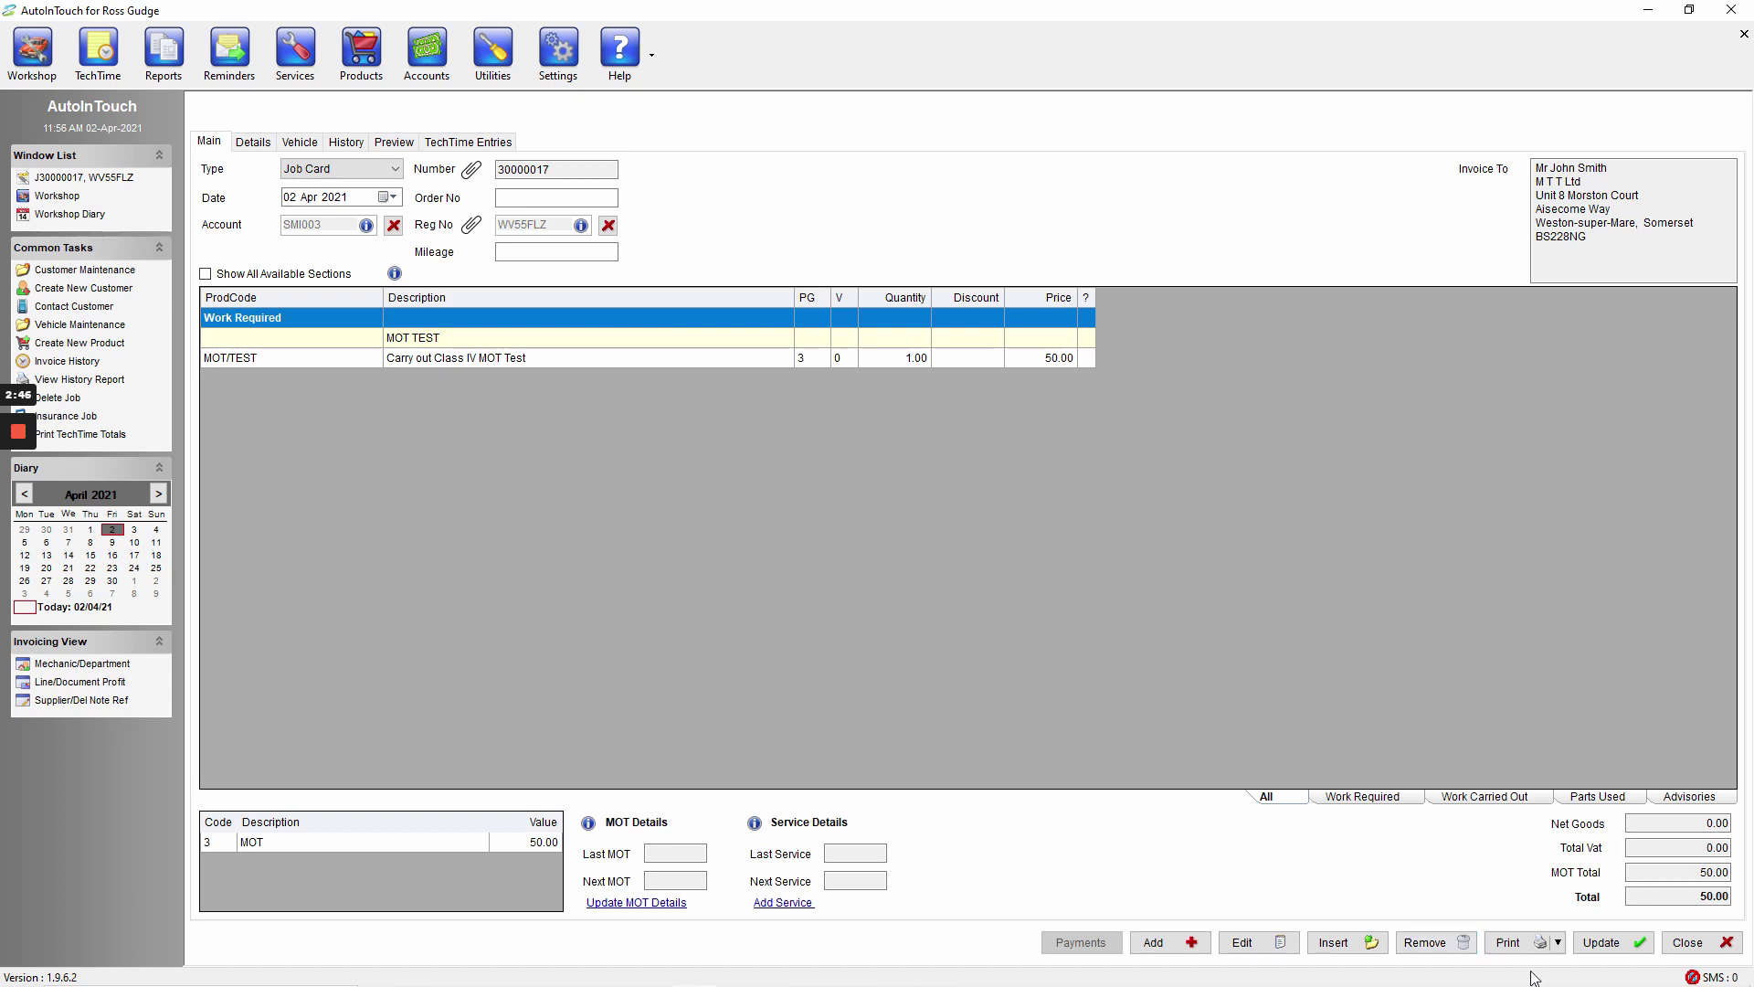
left_click(1557, 942)
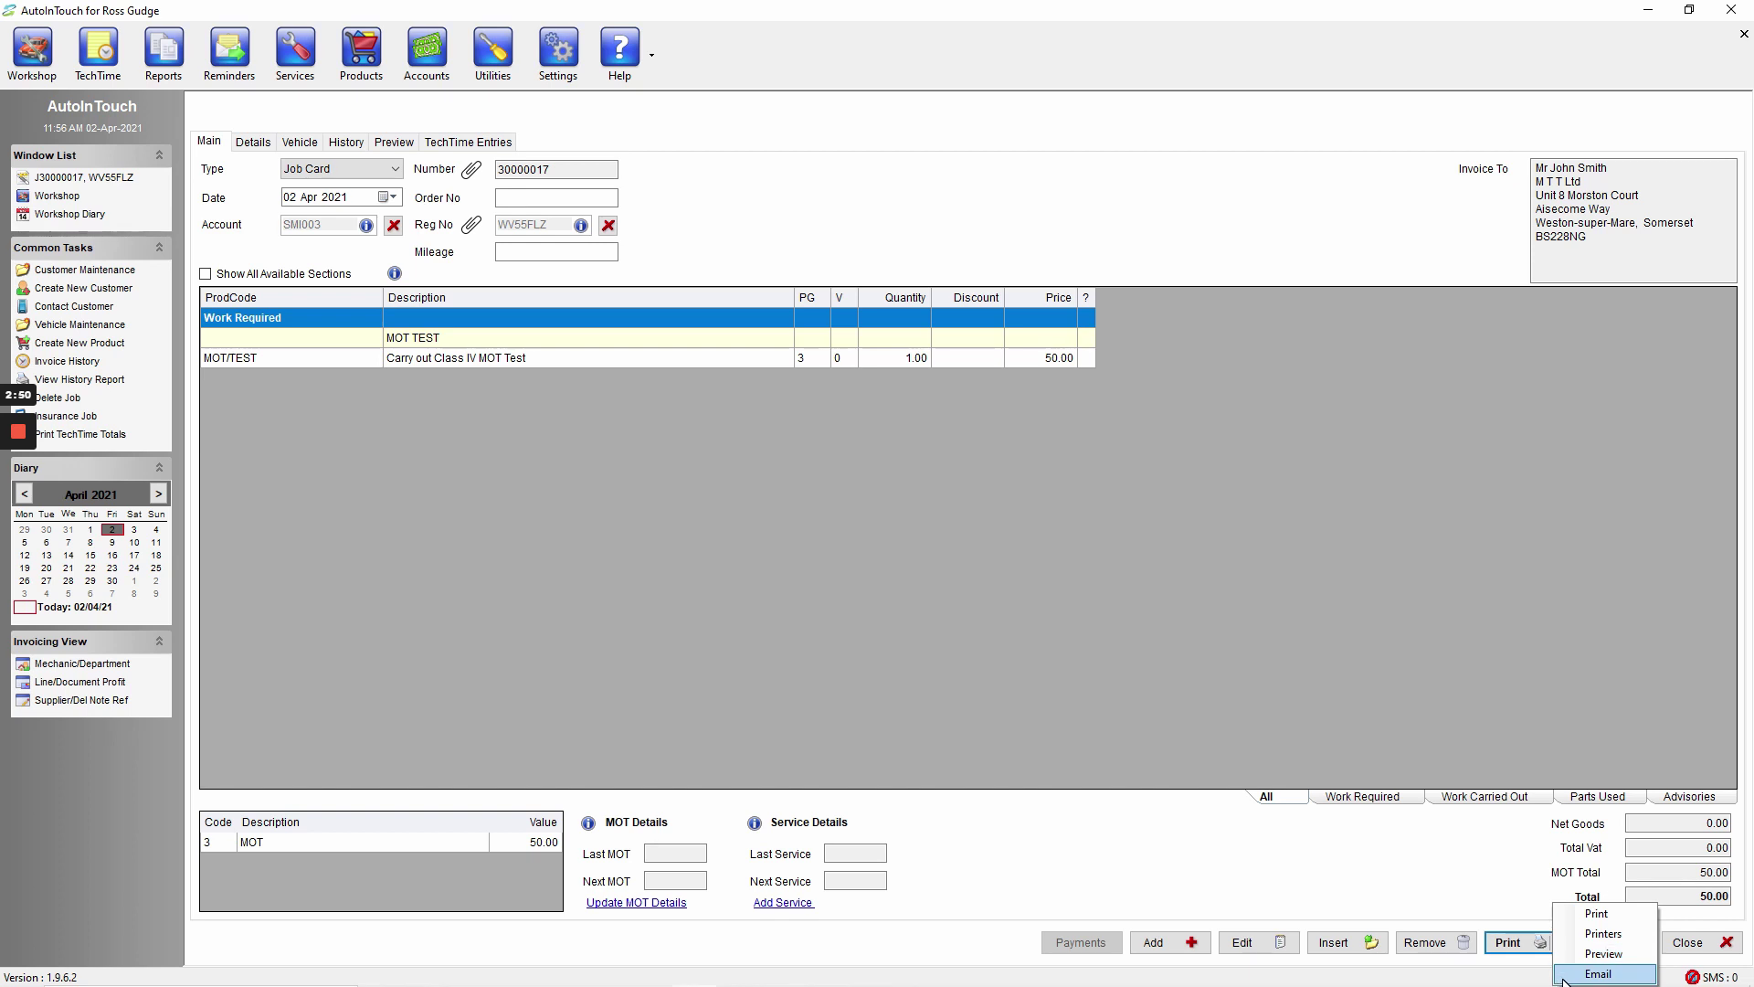
left_click(1566, 975)
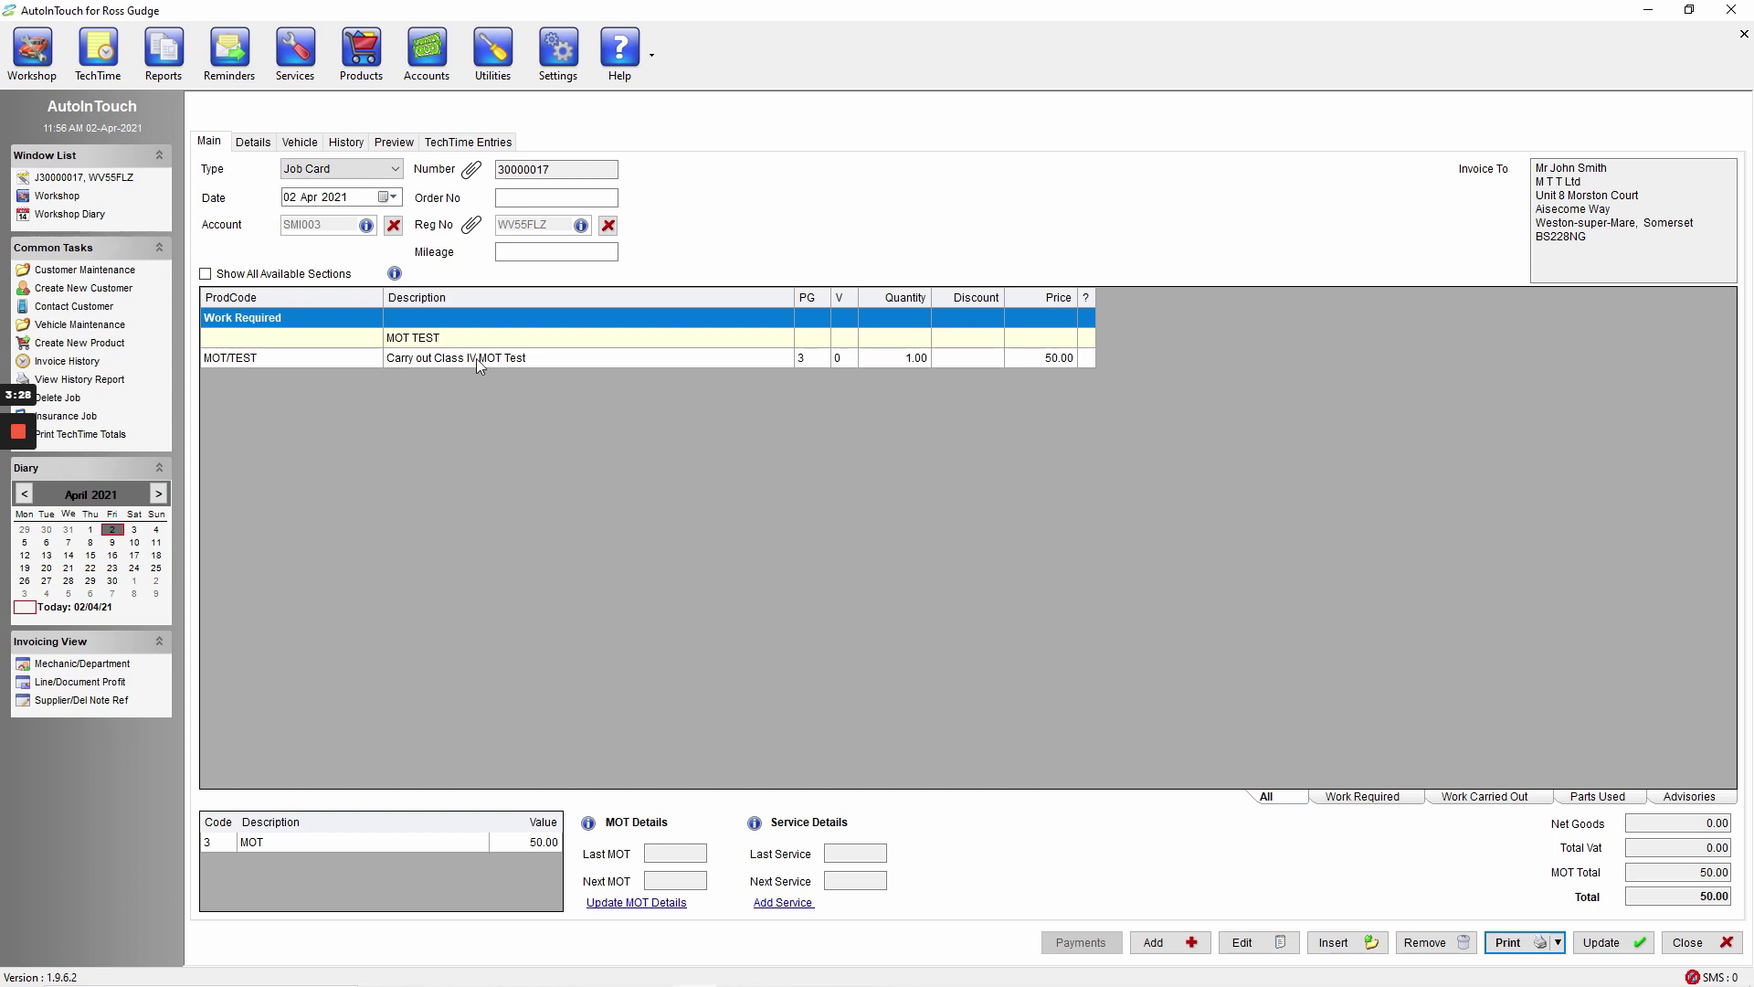
Step: Delete the MOT TEST text line from the Work Required section of the job card
left_click(385, 340)
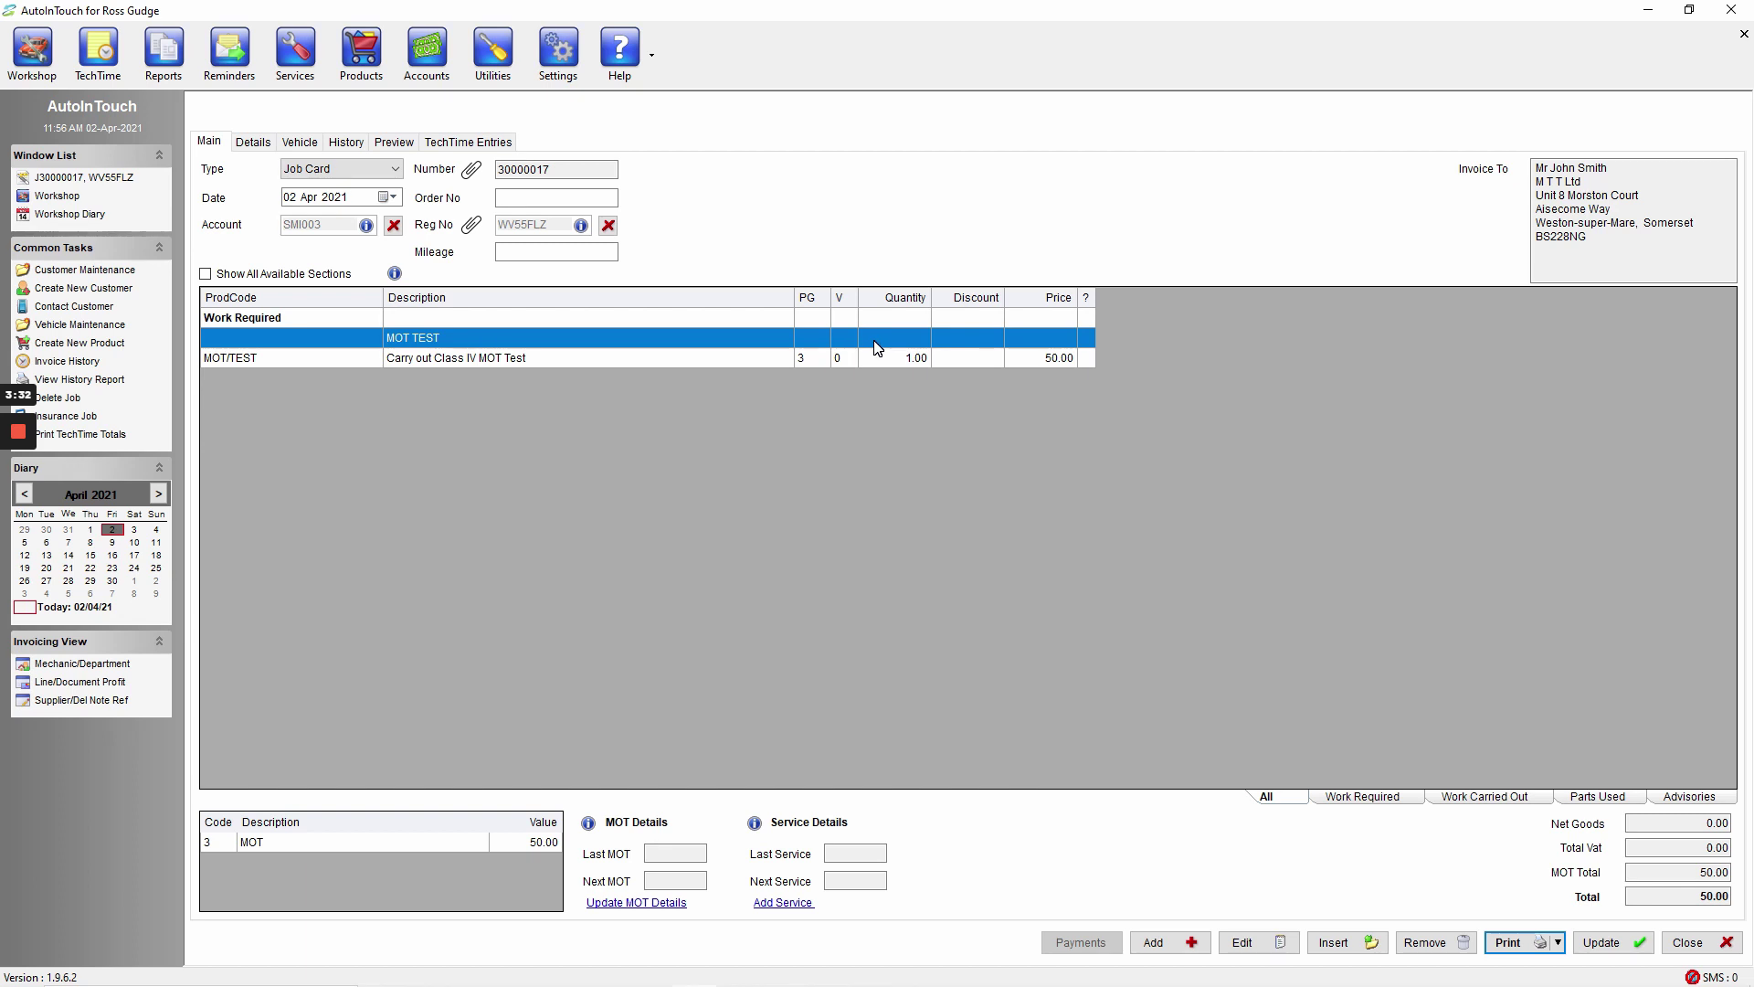
left_click(1452, 950)
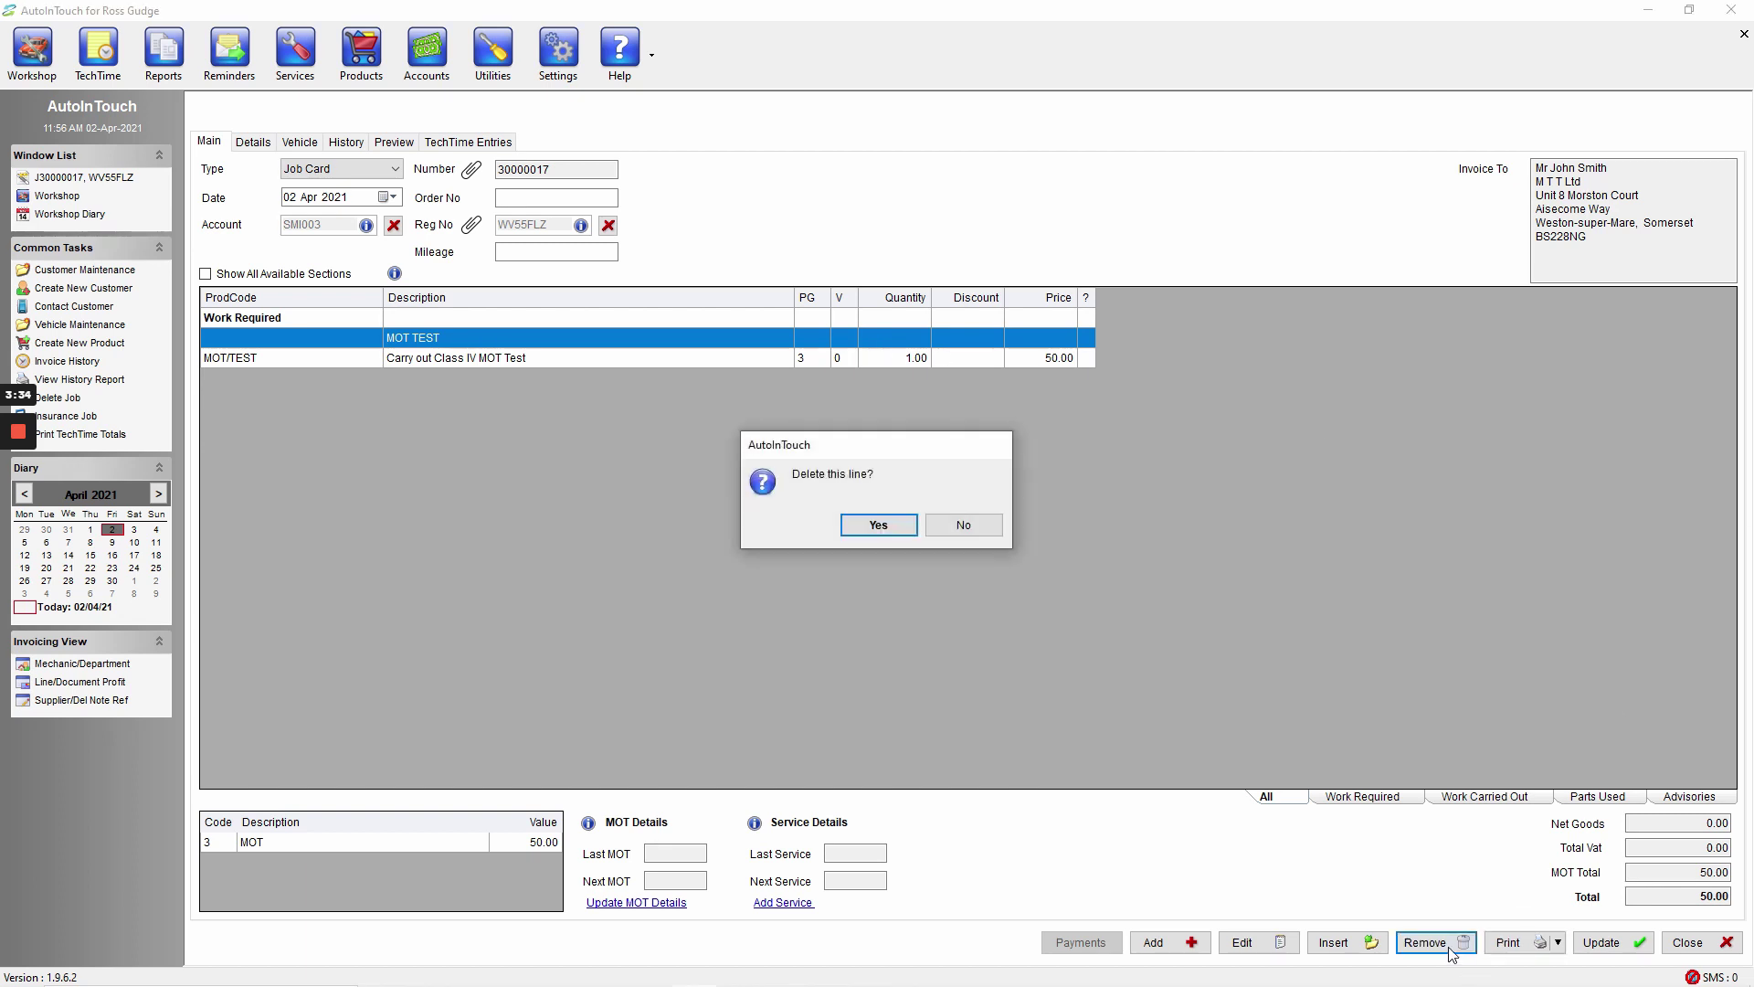
left_click(877, 525)
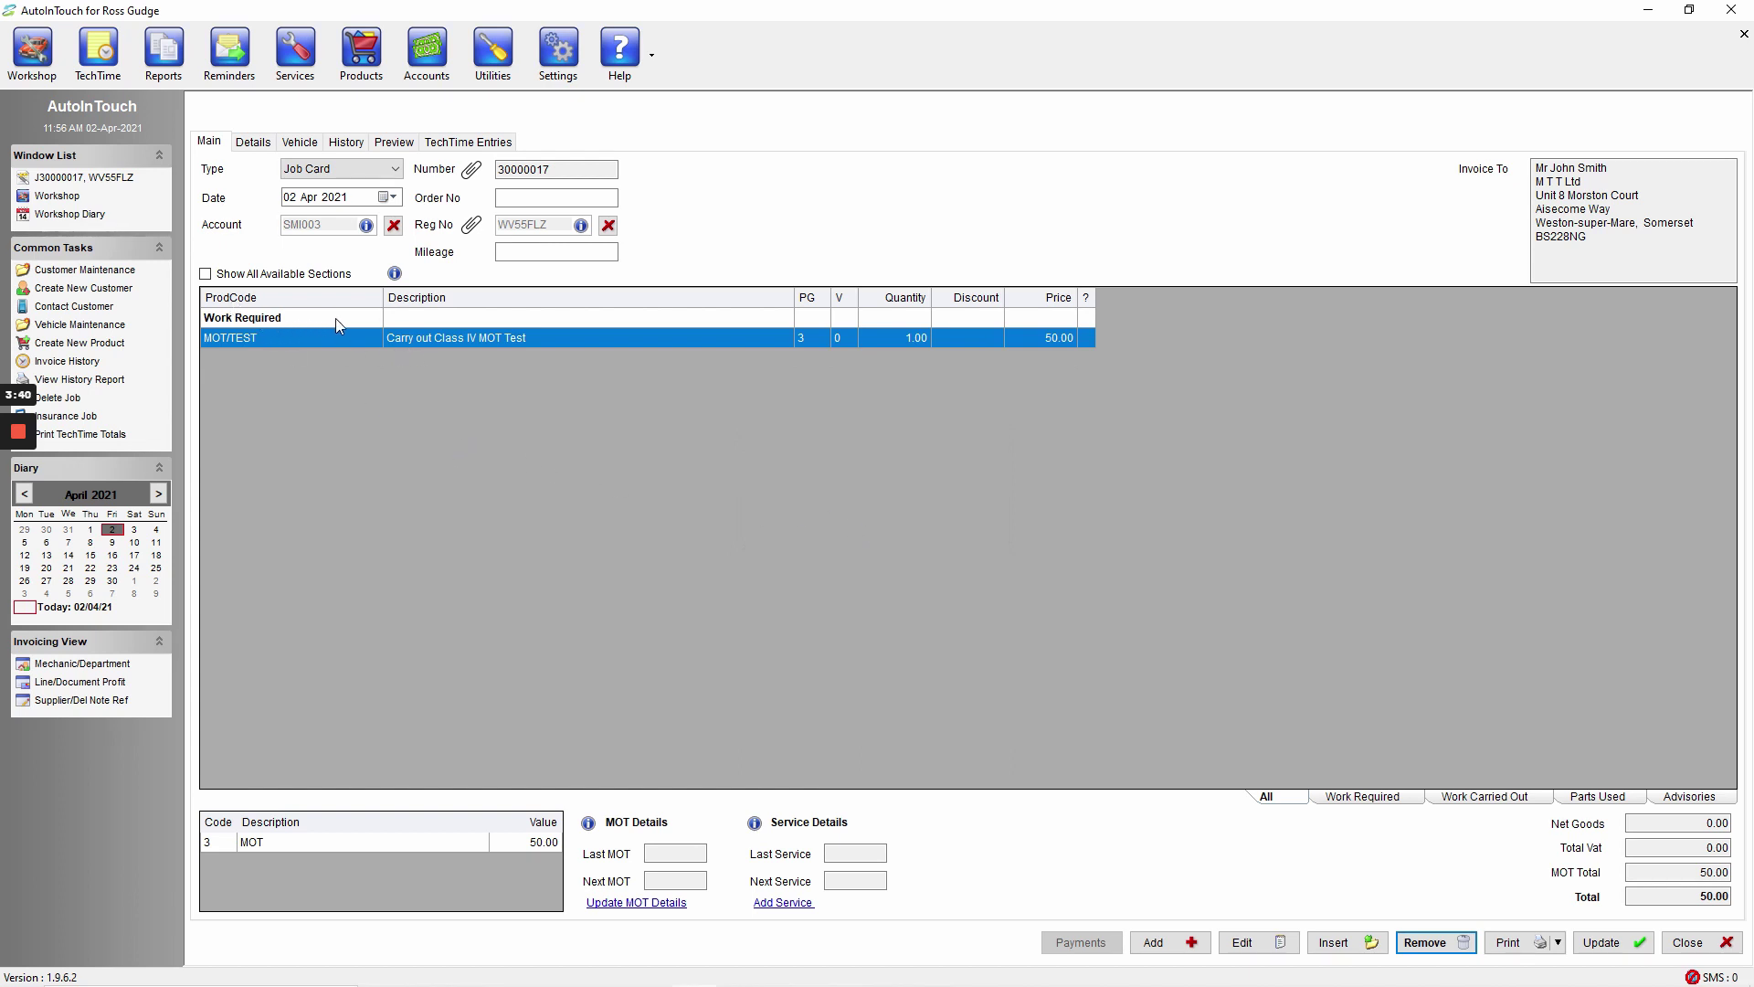
Step: Move the Class IV MOT test line to the Work Carried Out section and assign the first listed tester
double_click(563, 338)
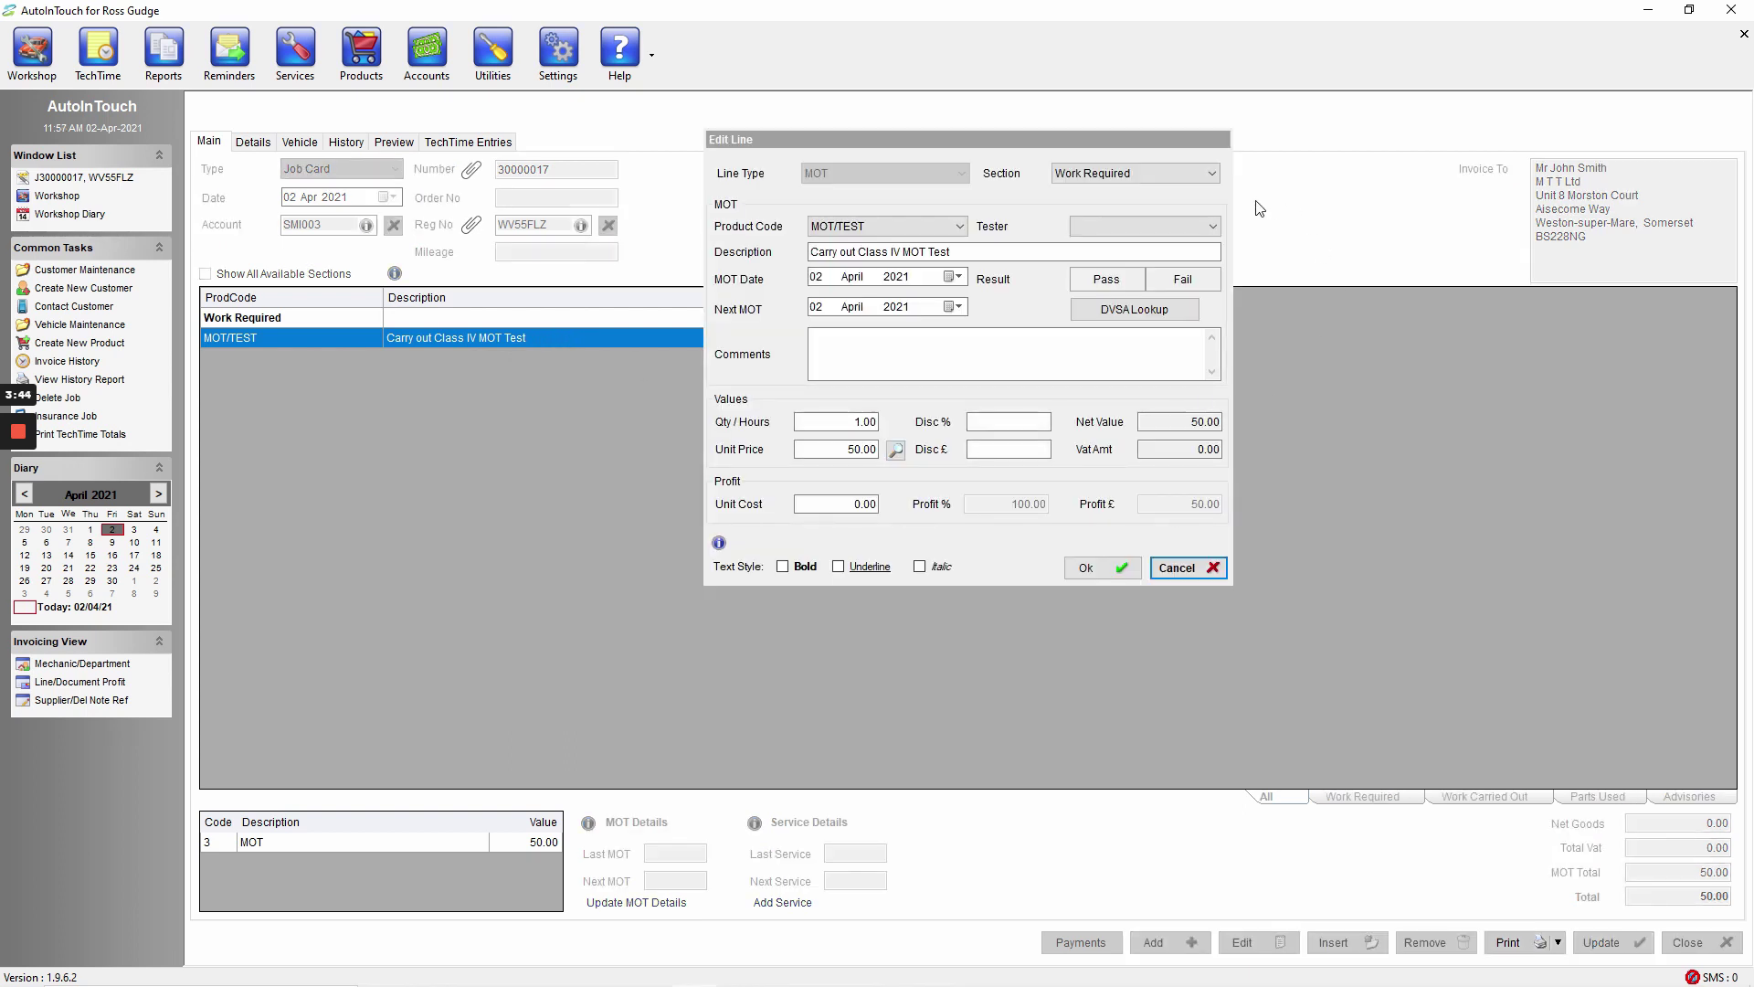
left_click(1183, 175)
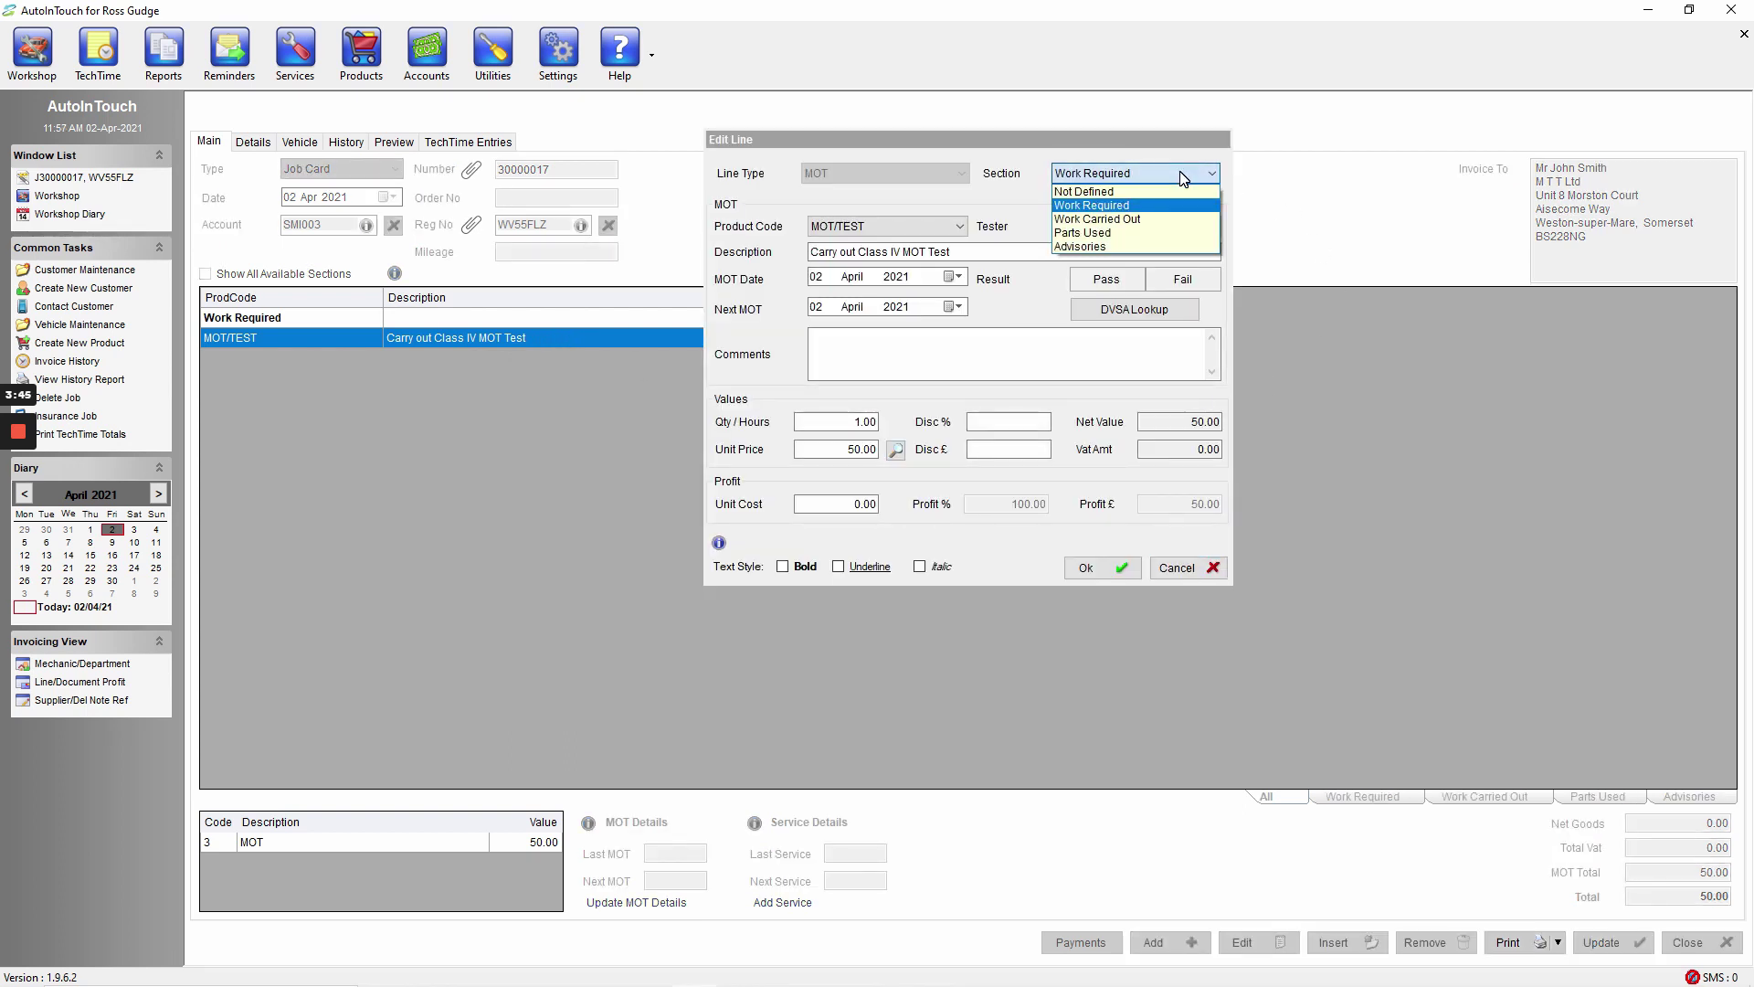
left_click(1140, 219)
left_click(1100, 568)
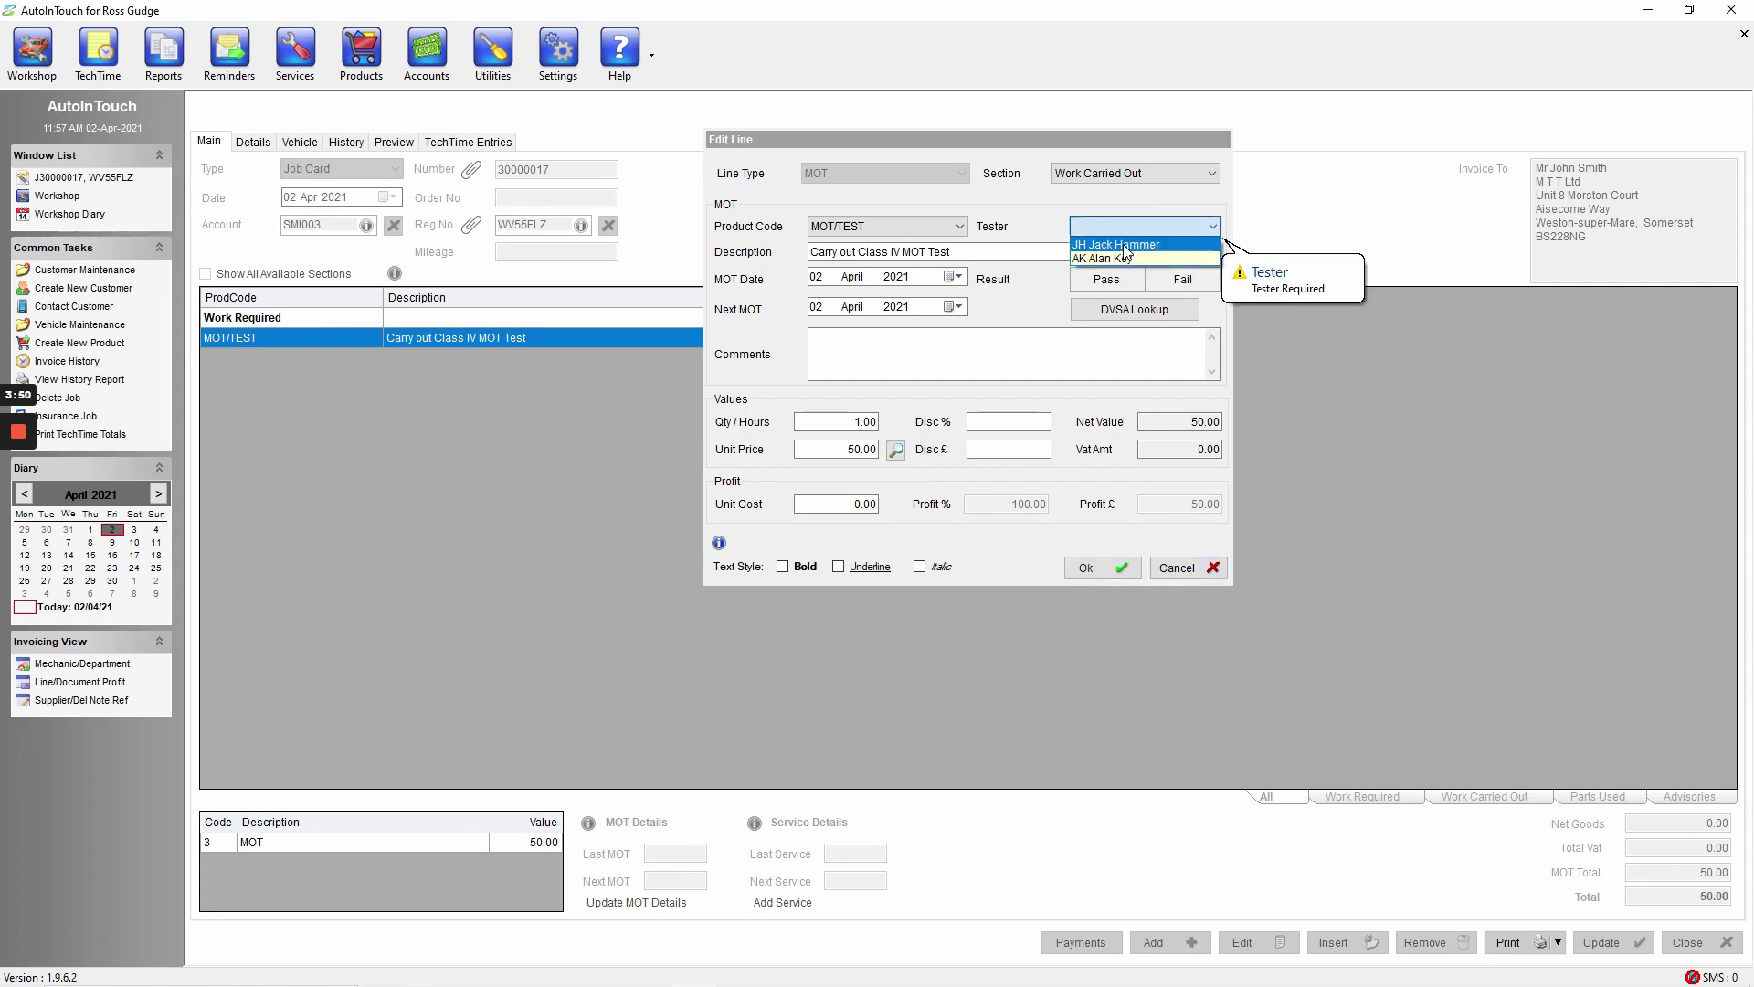
left_click(1125, 248)
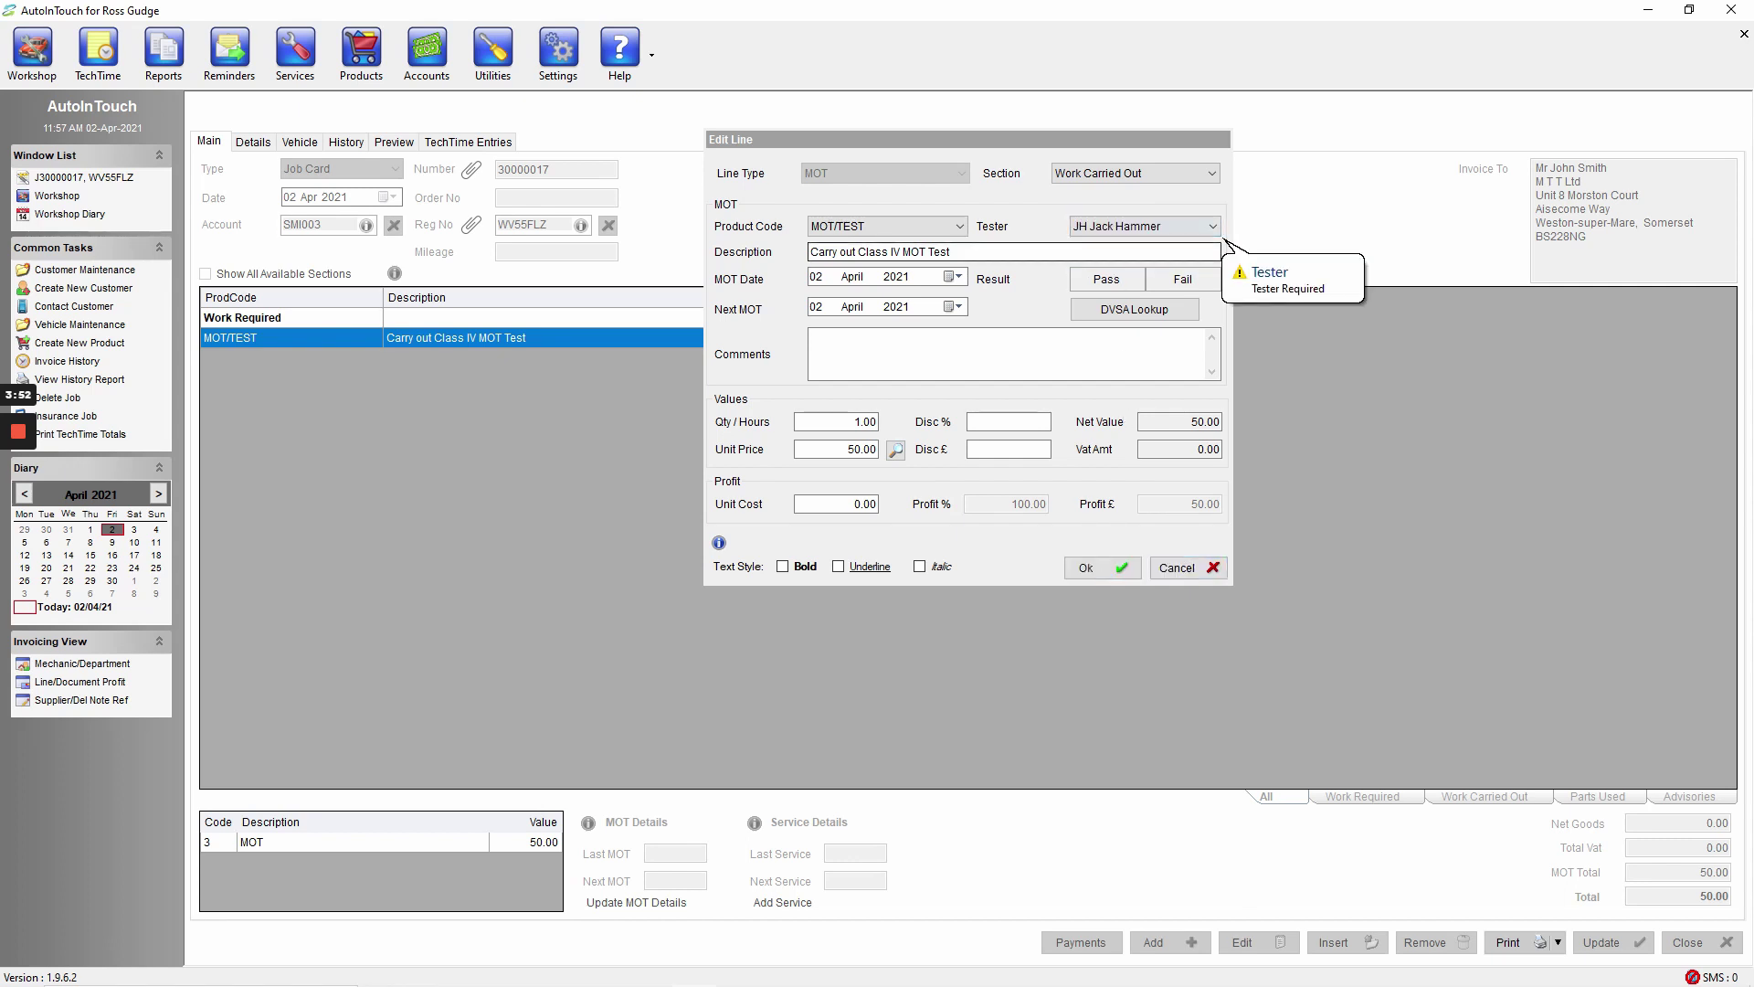
left_click(1092, 568)
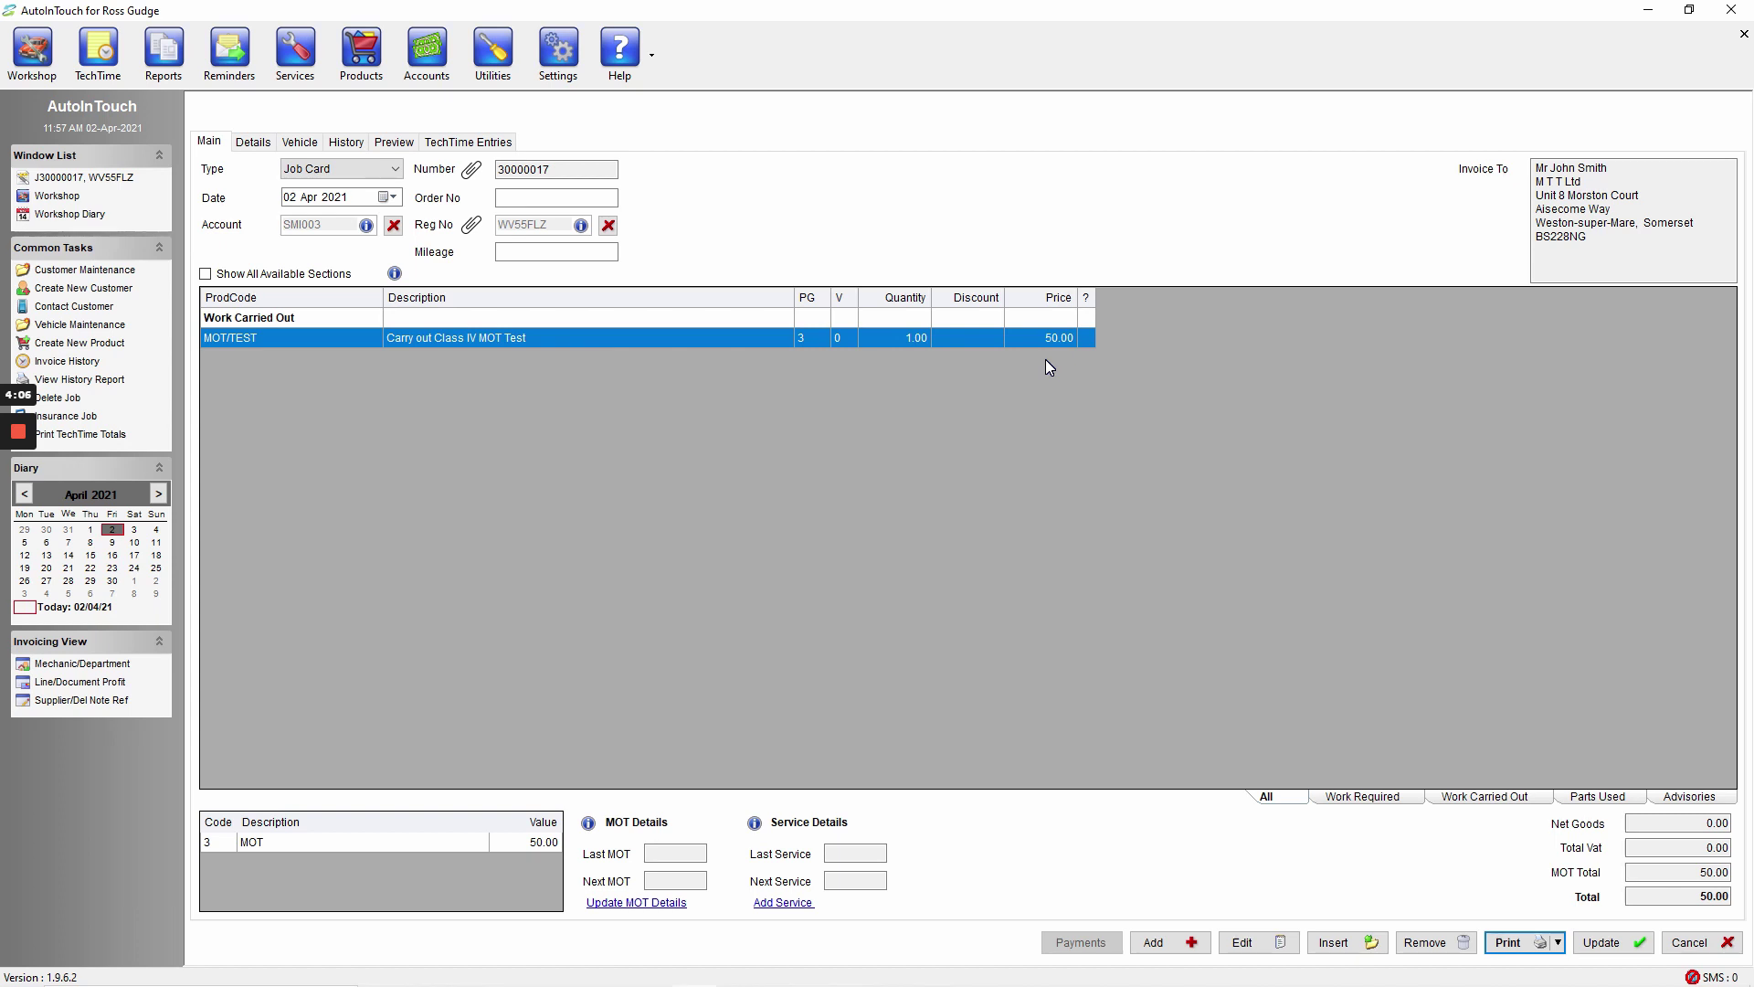
Step: Change the document type from Job Card to Invoice, and update and print it
left_click(352, 169)
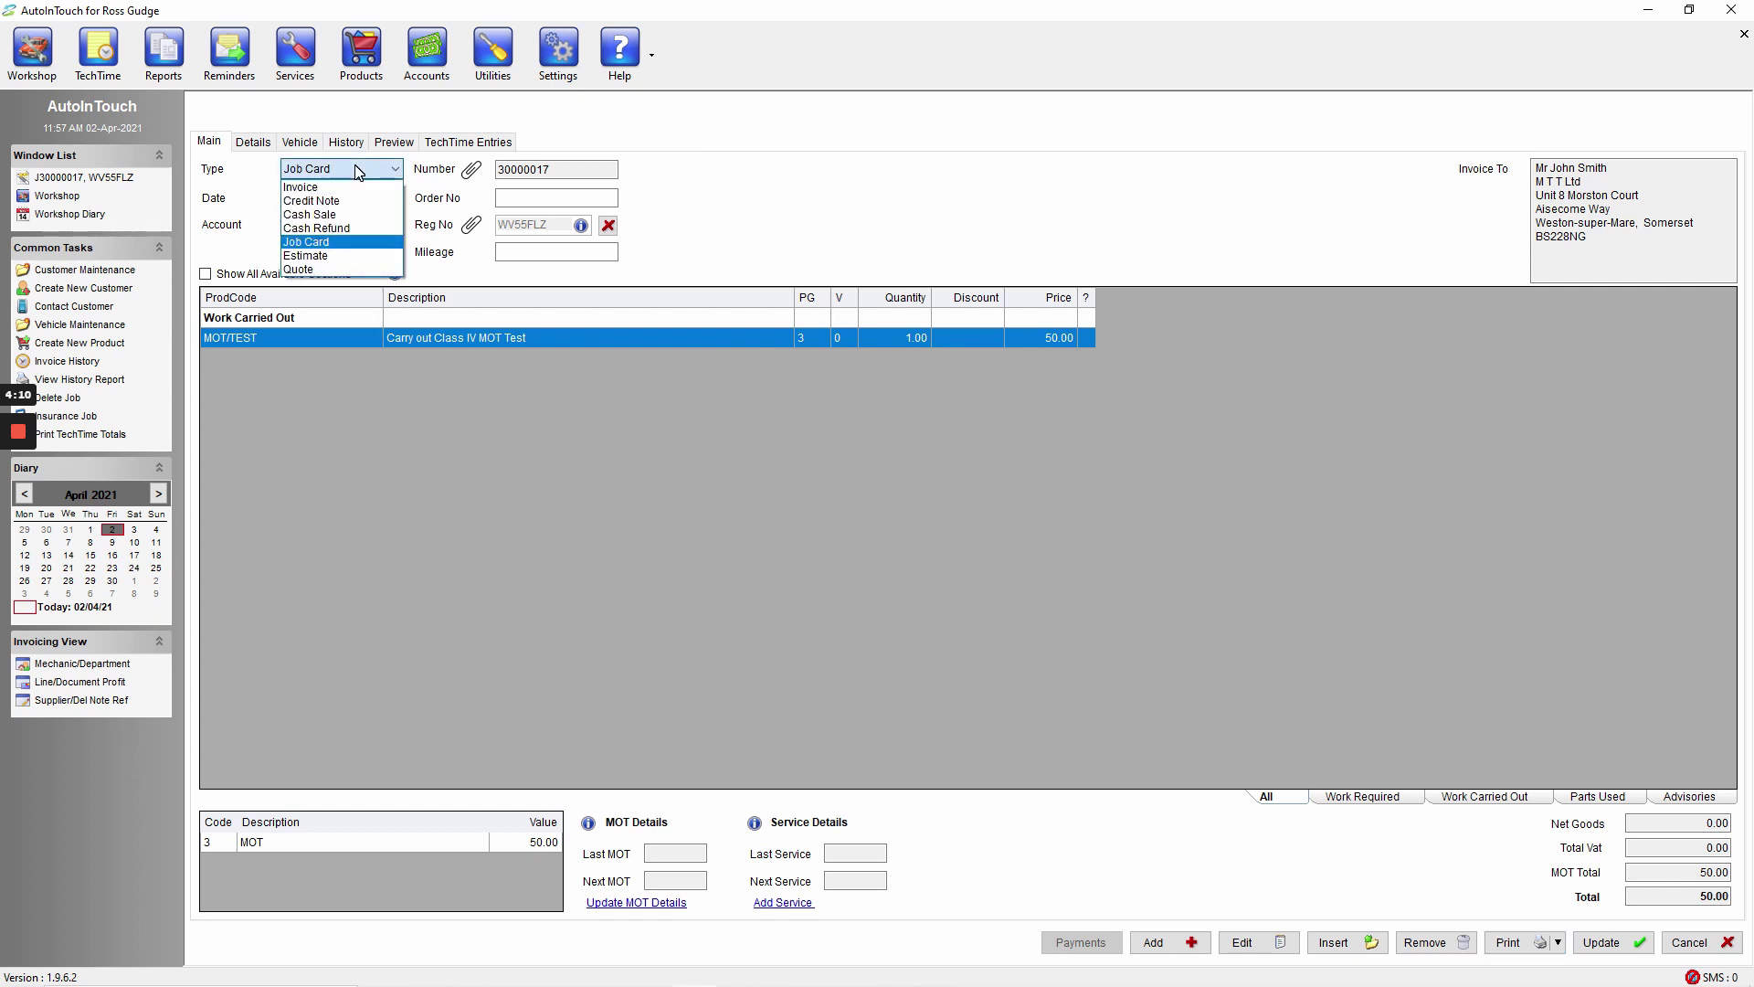
left_click(317, 188)
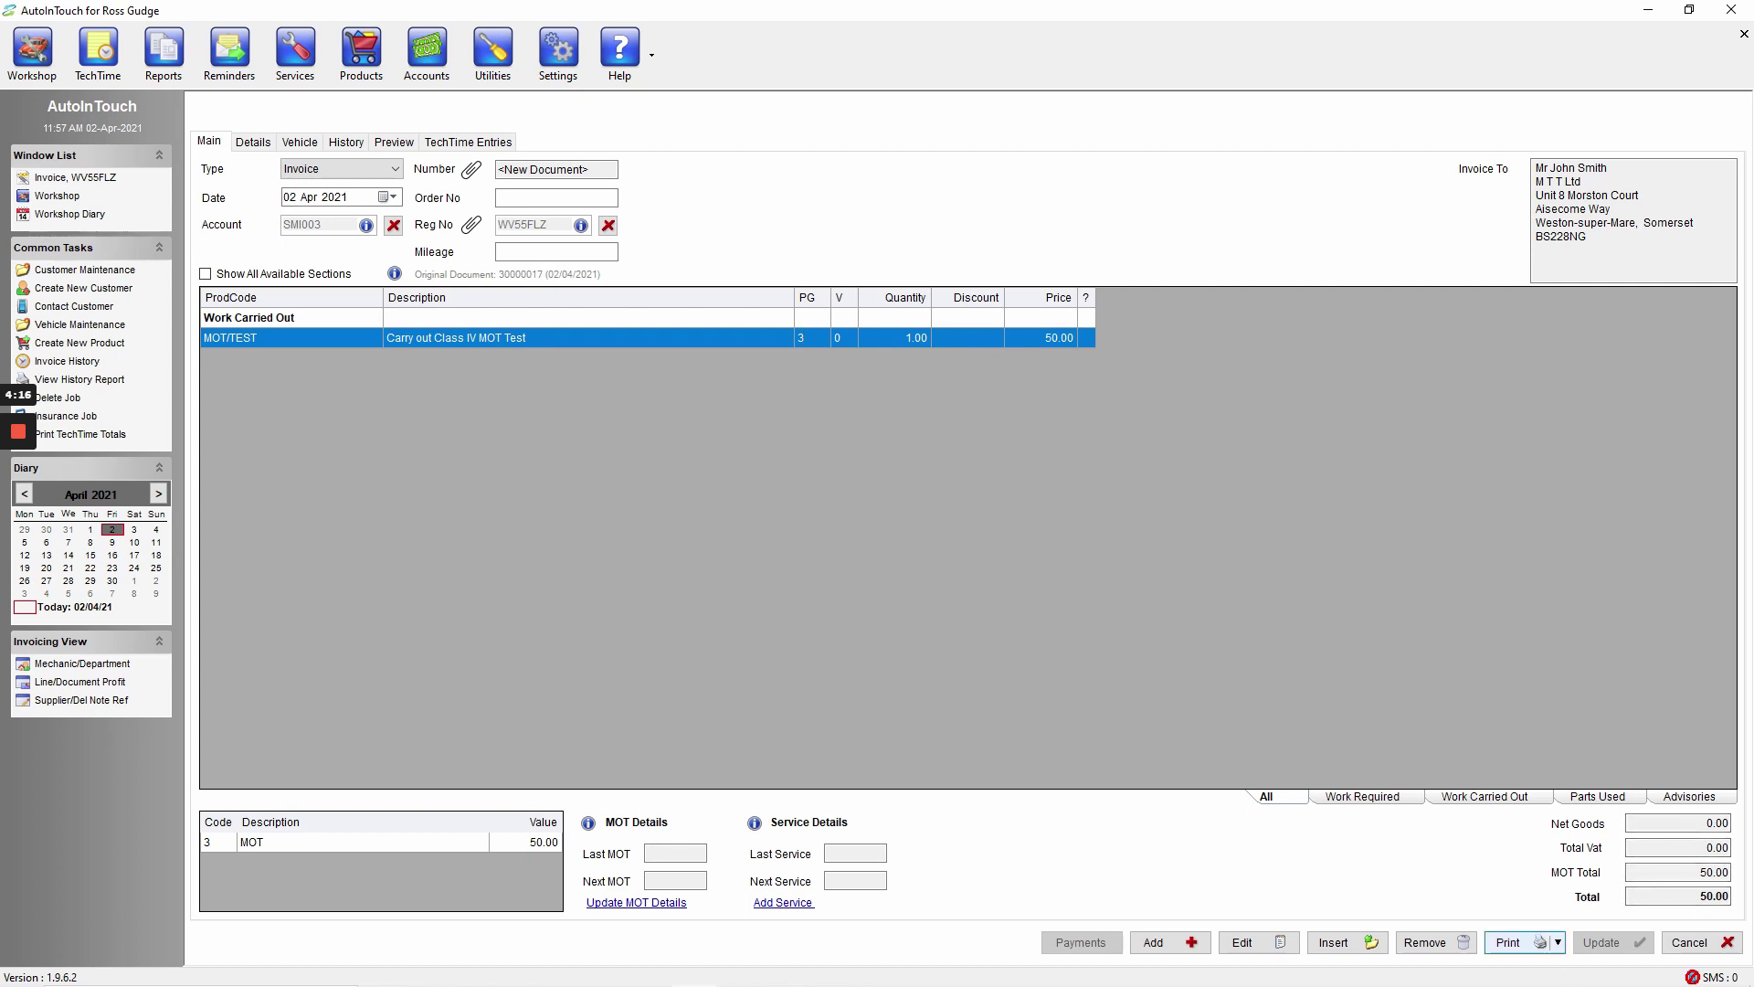
left_click(1536, 947)
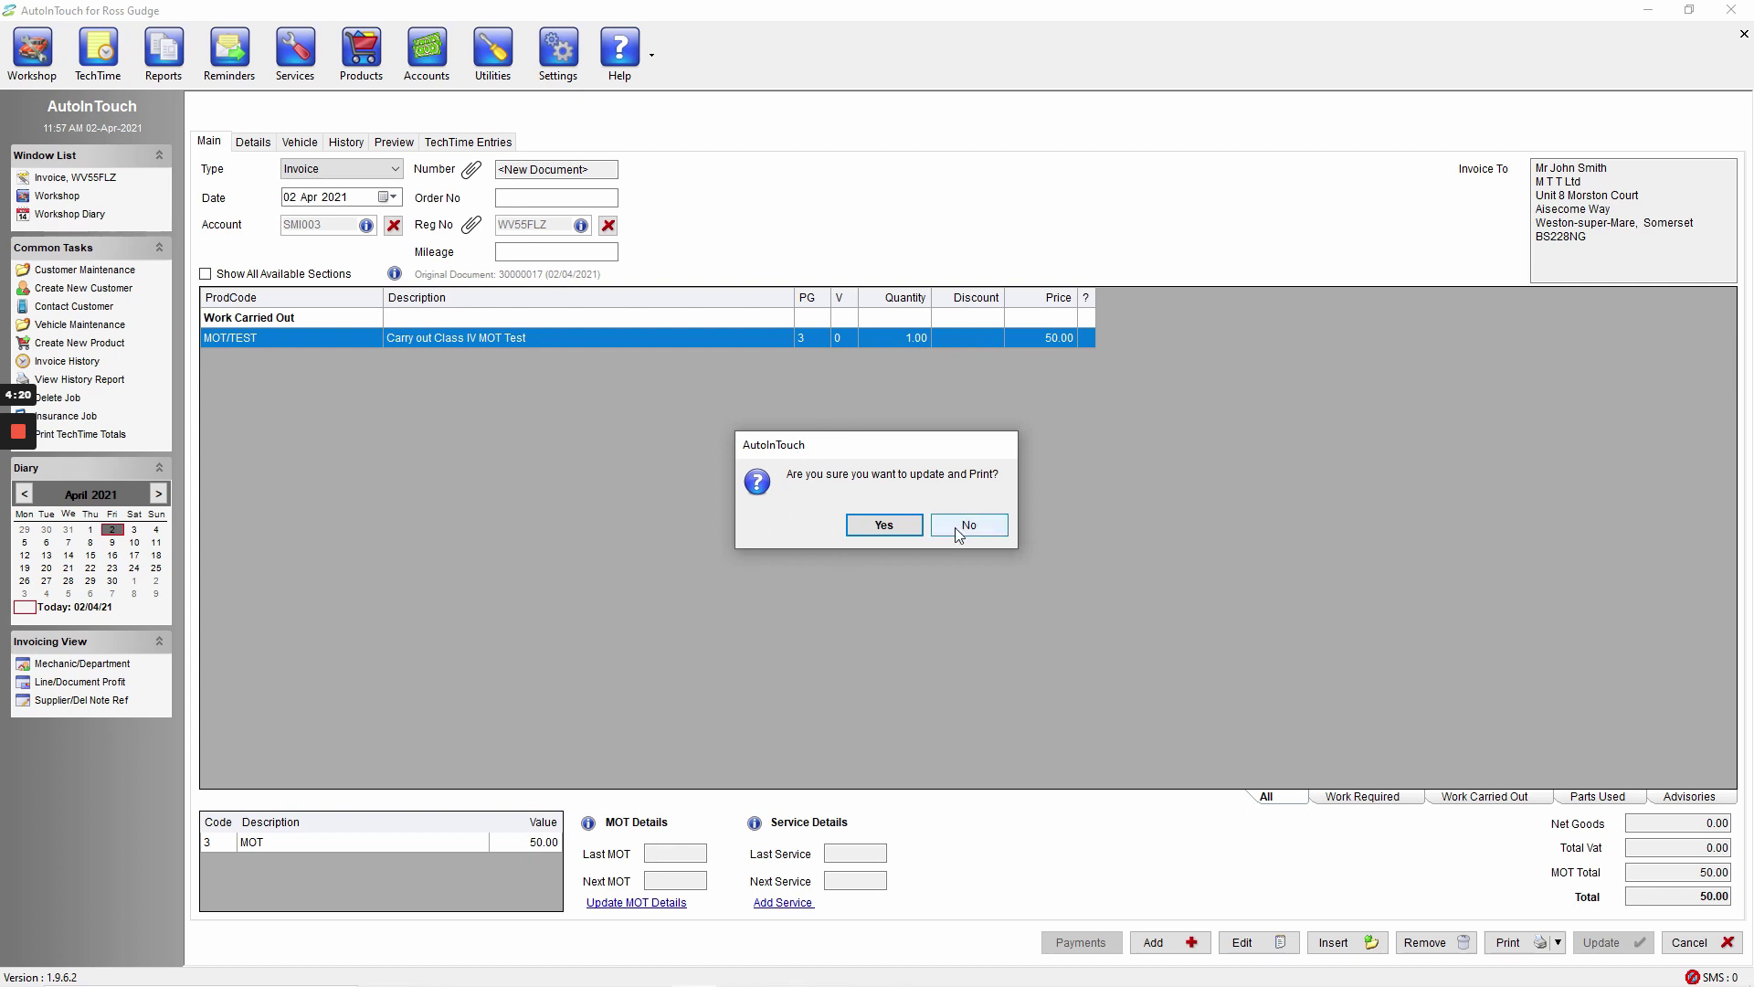
left_click(884, 526)
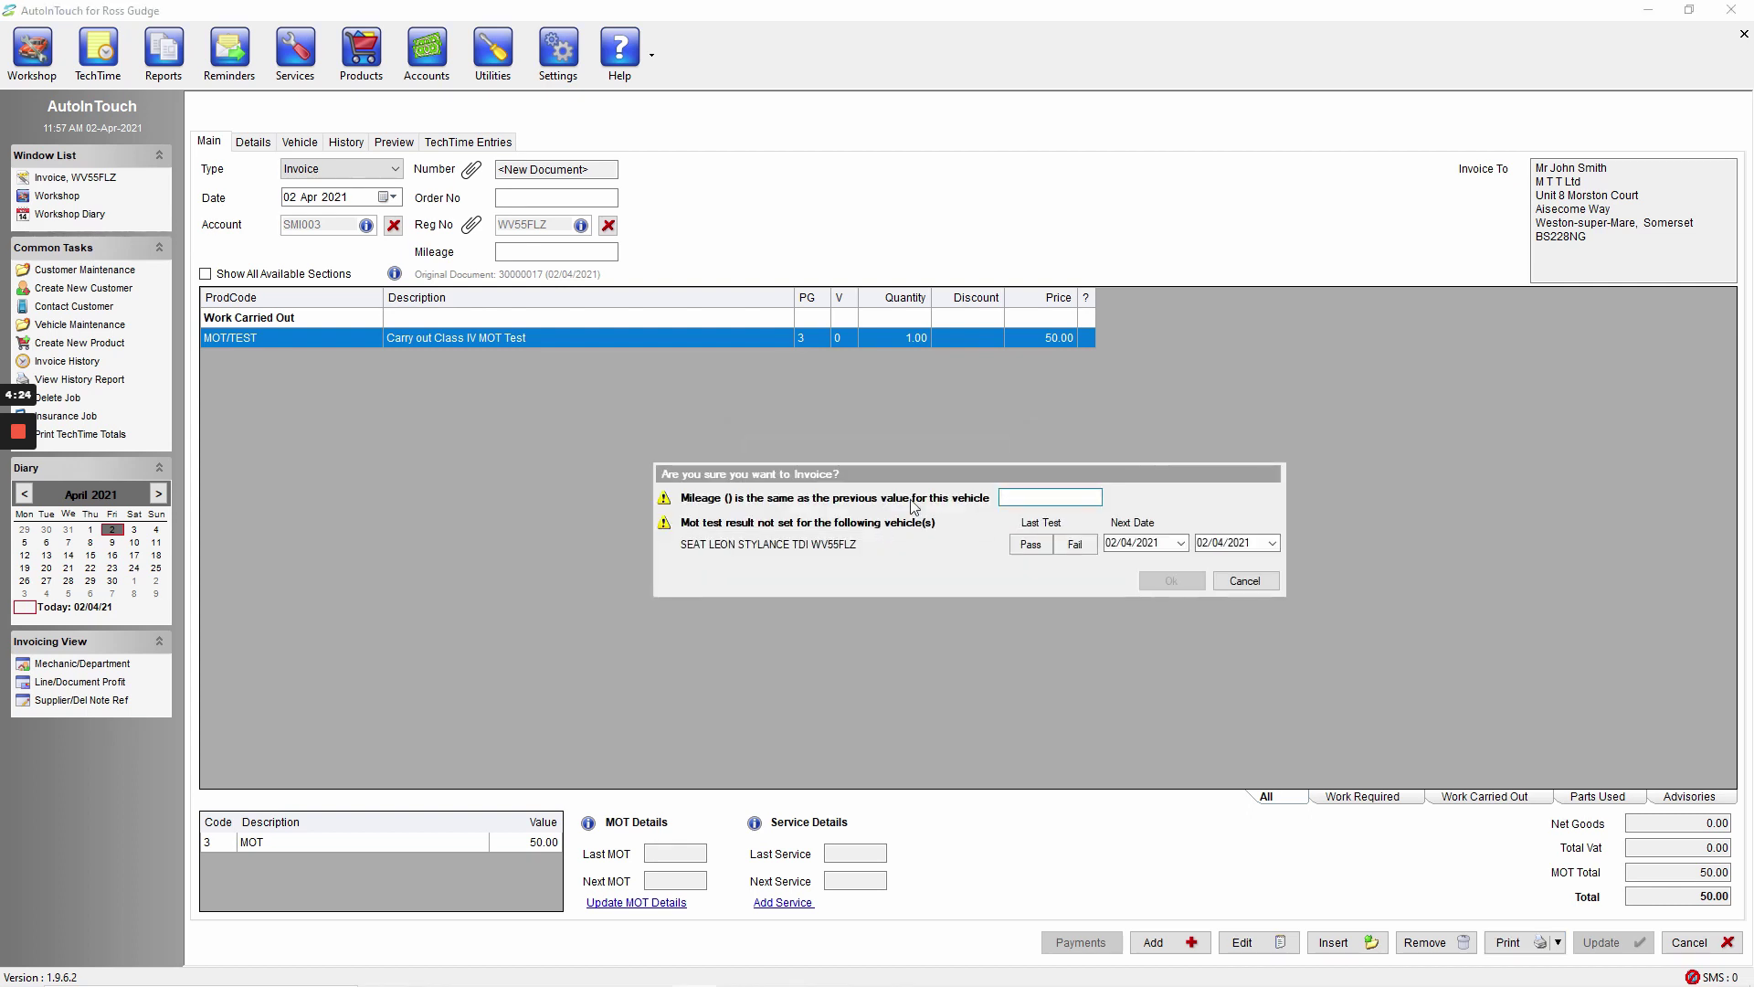
Step: Enter a mileage of 100000, record the MOT result as Pass and confirm the invoicing
type("100000")
left_click(1031, 545)
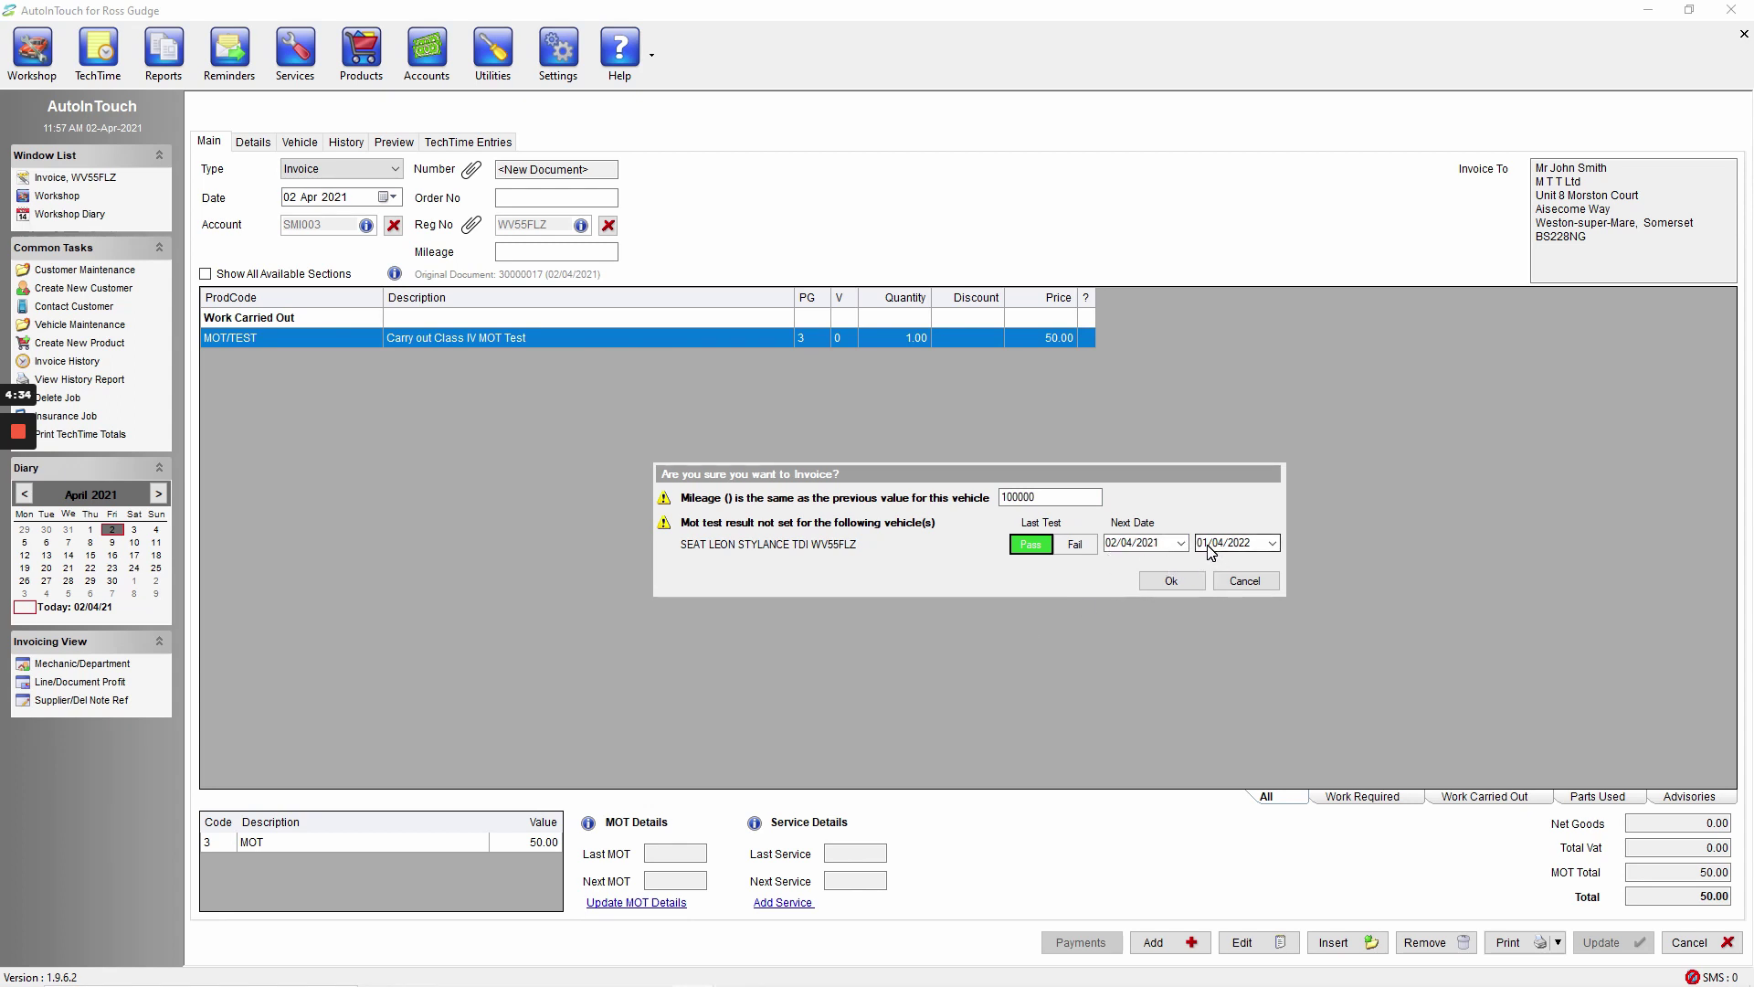
left_click(1242, 544)
left_click(1170, 583)
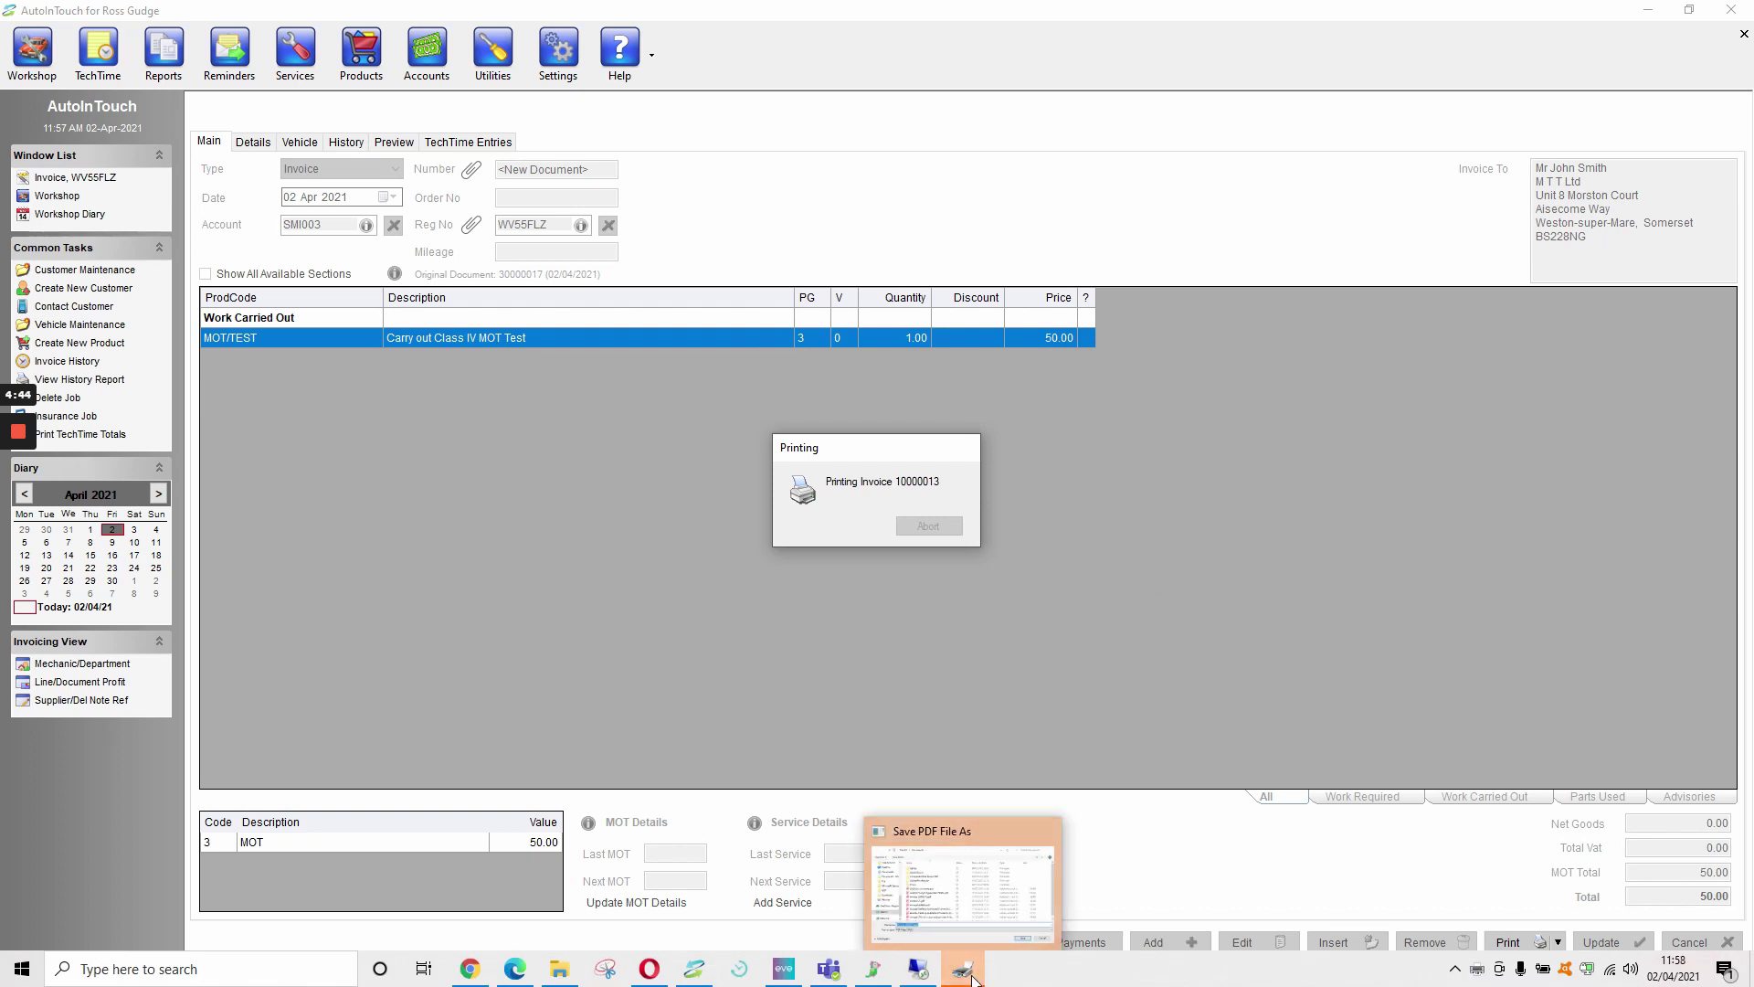
Step: Save the printed invoice as a PDF in the Documents folder under the suggested file name
left_click(973, 977)
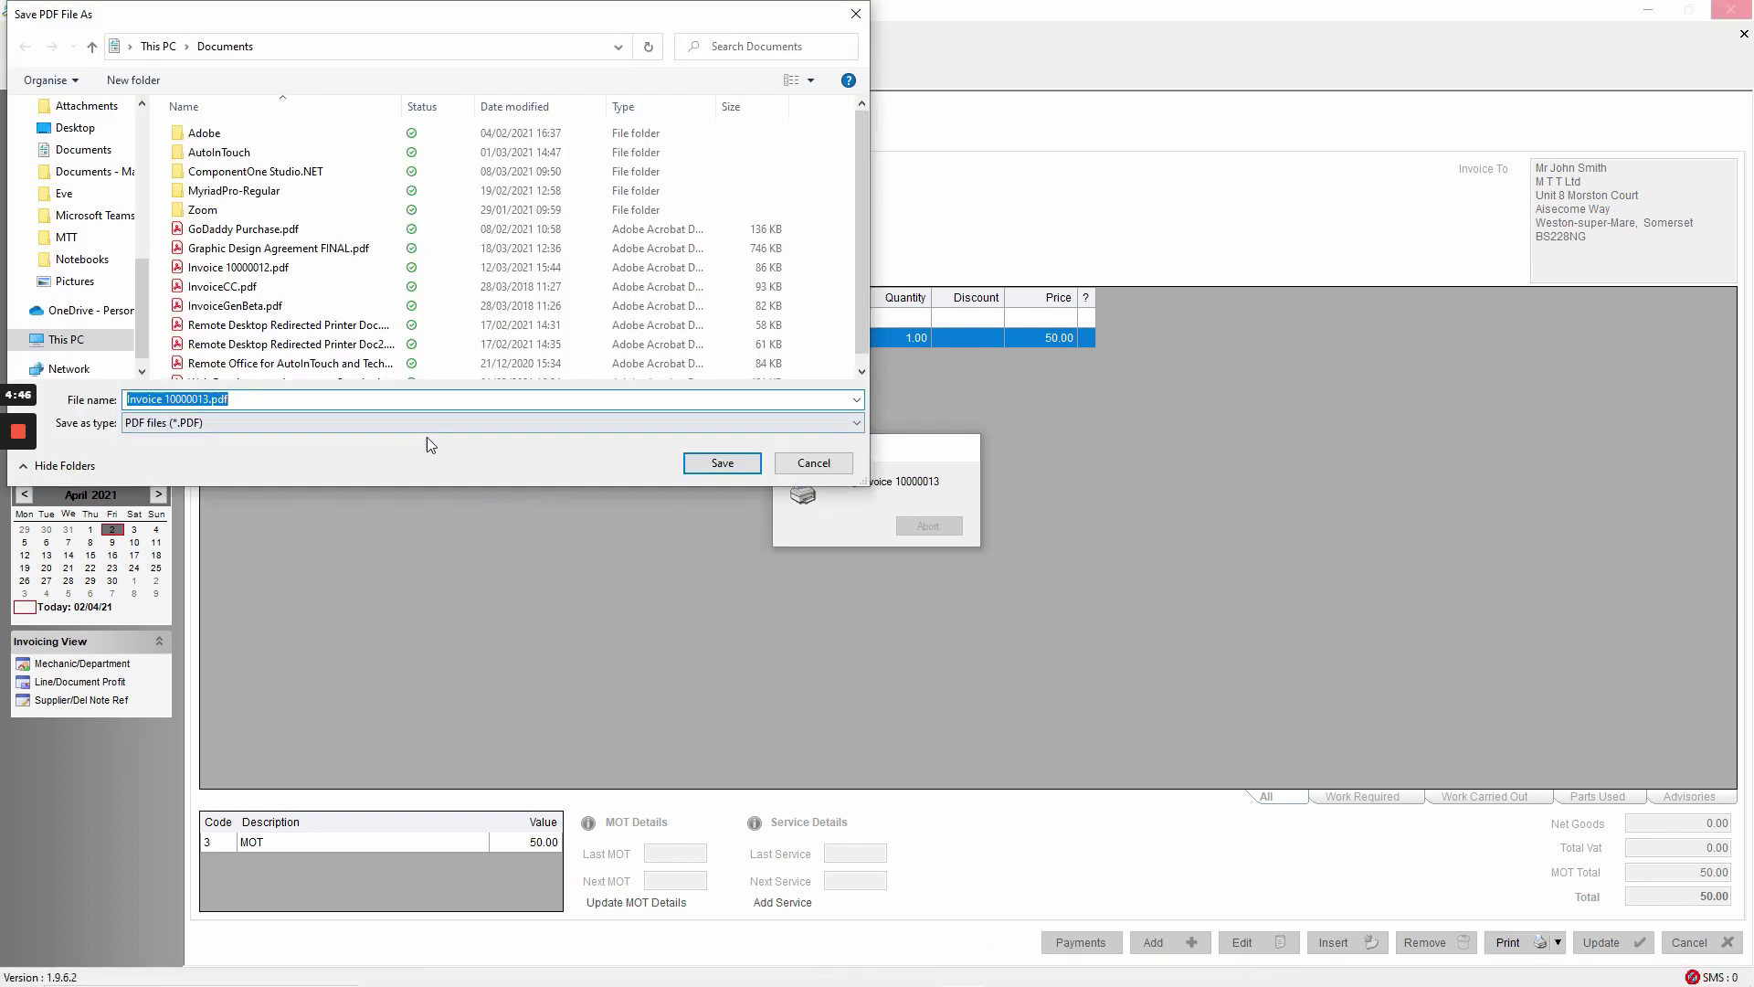
left_click(749, 467)
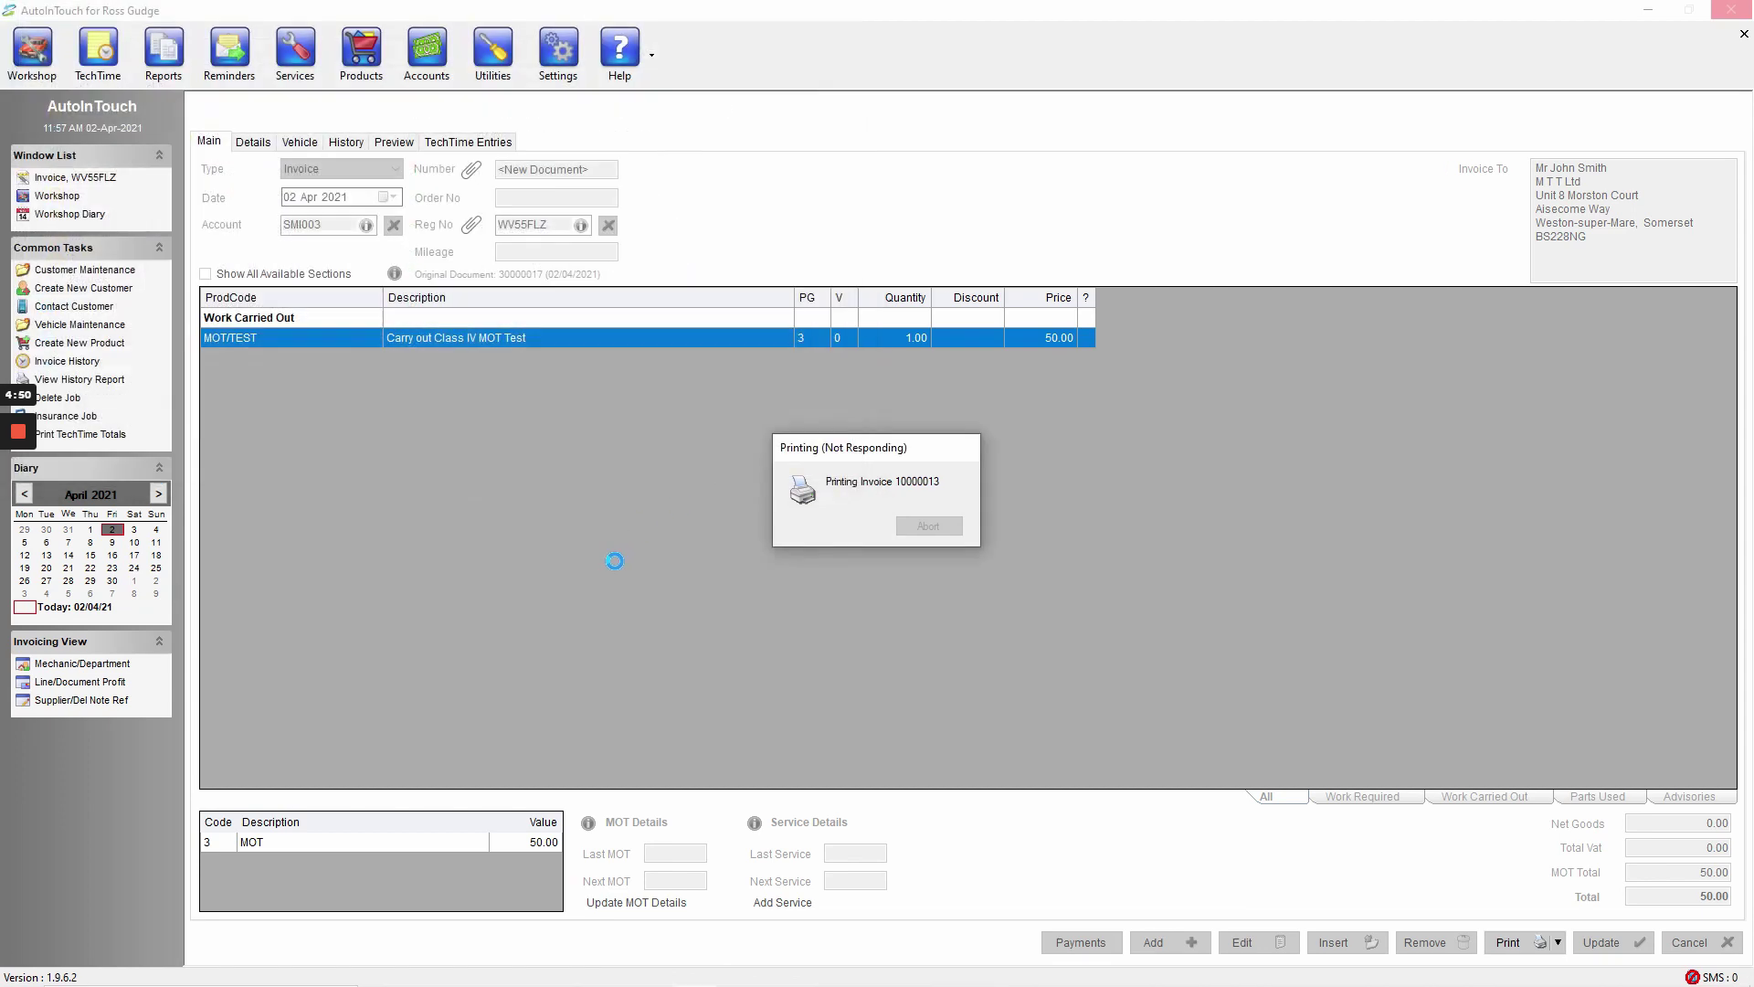